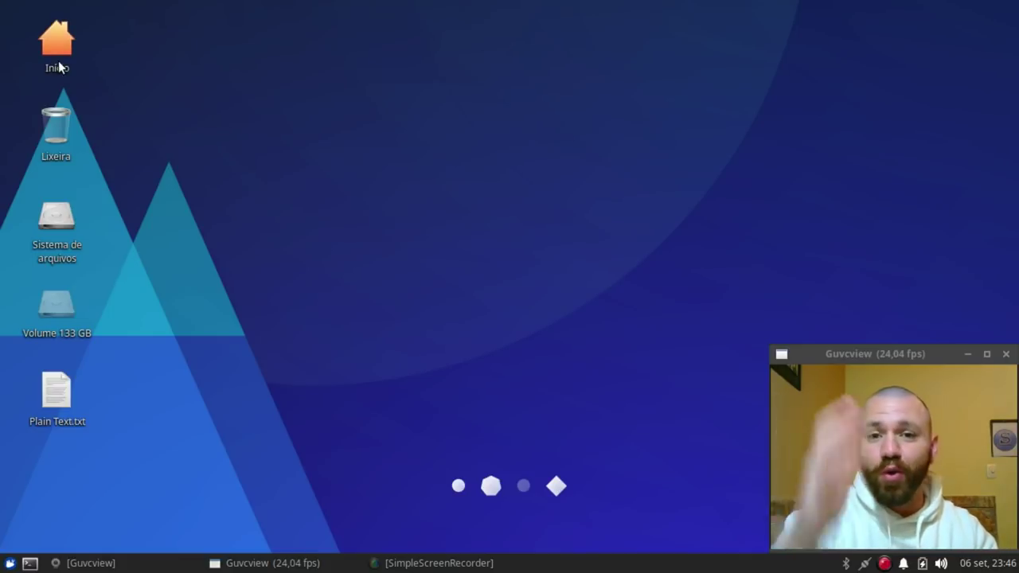
Step: Open the home folder in the file manager and show its hidden files
mouse_move(59, 67)
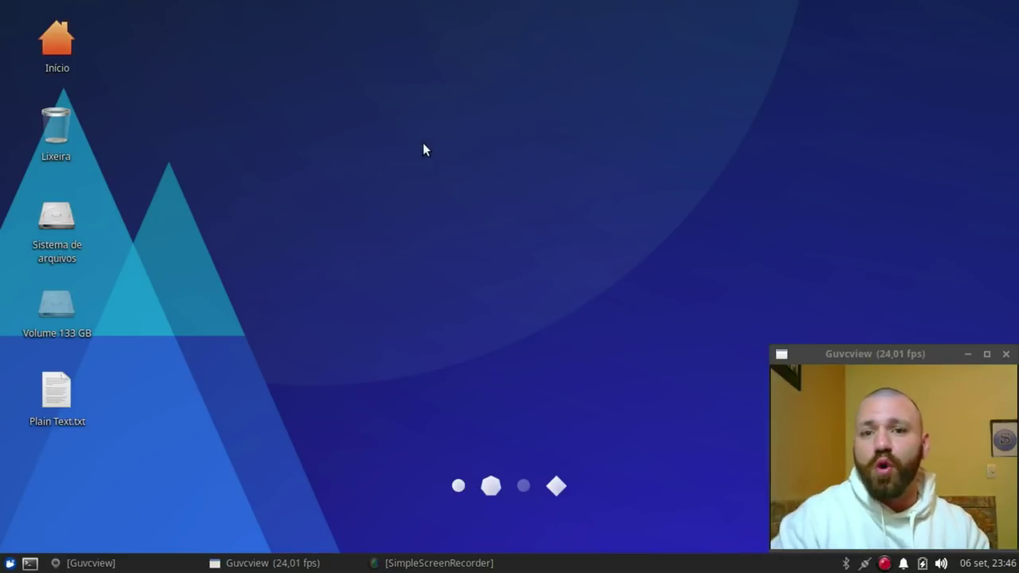
key(super+e)
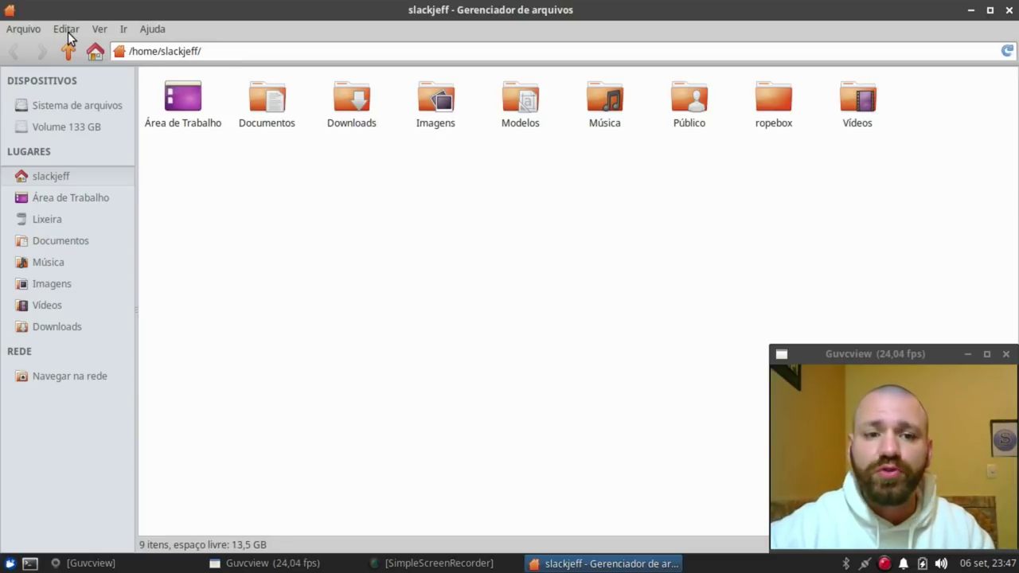
click(94, 28)
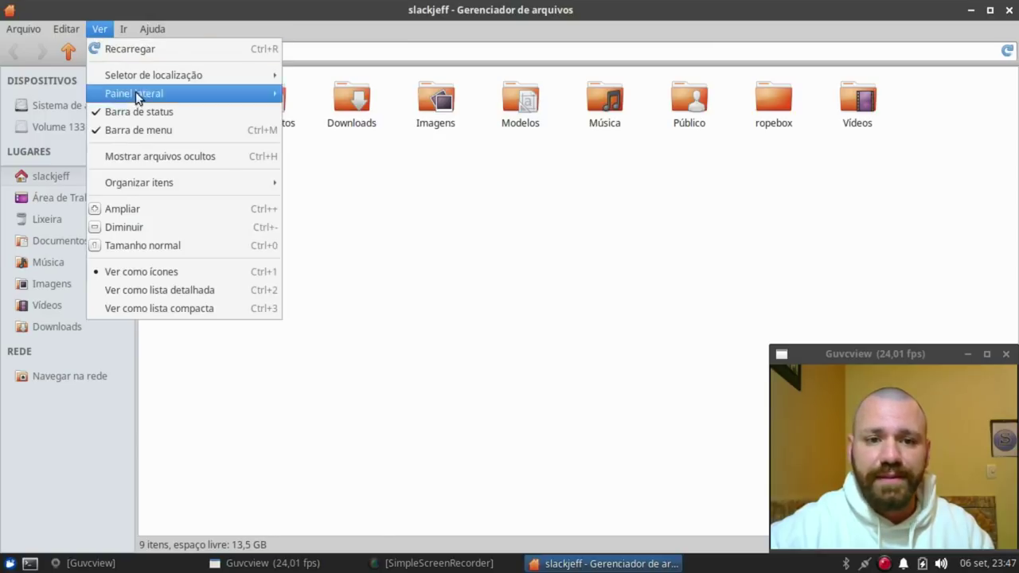
click(155, 156)
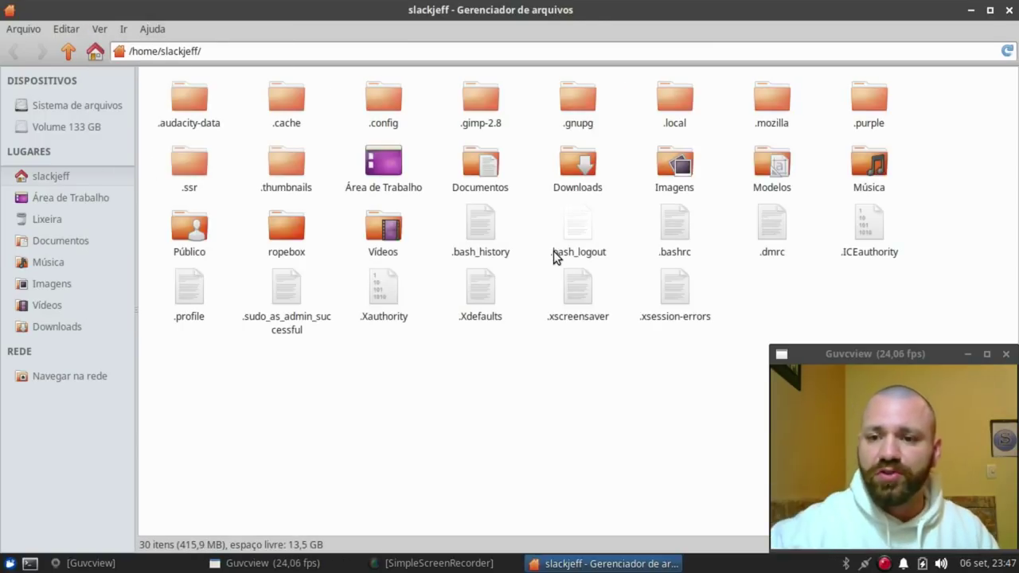
drag(984, 103, 773, 103)
click(436, 402)
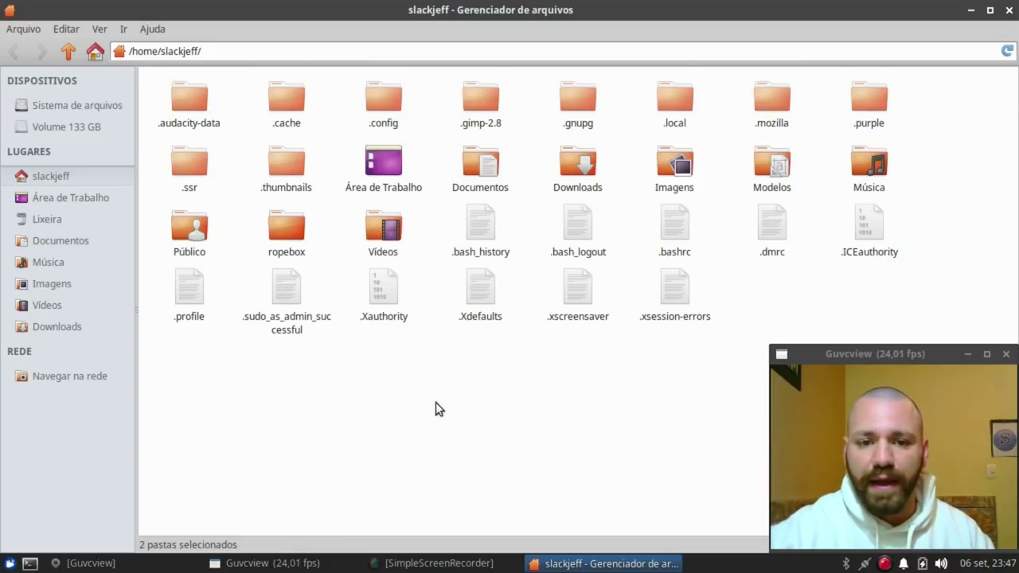
Step: Create a new hidden folder named .themes in the home folder
right_click(387, 377)
click(434, 164)
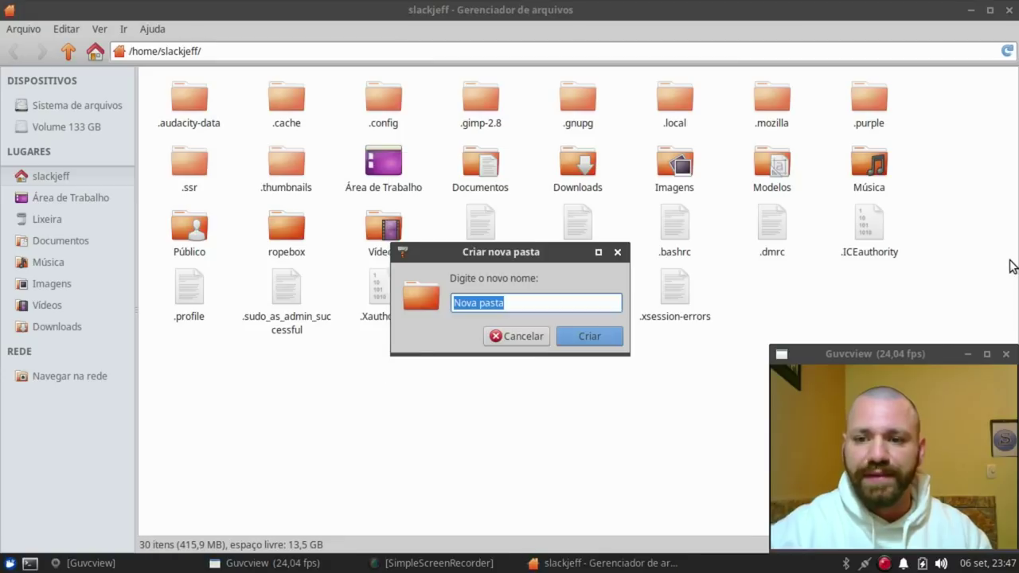
text(them)
key(BackSpace)
key(BackSpace)
key(BackSpace)
key(BackSpace)
key(BackSpace)
text(.)
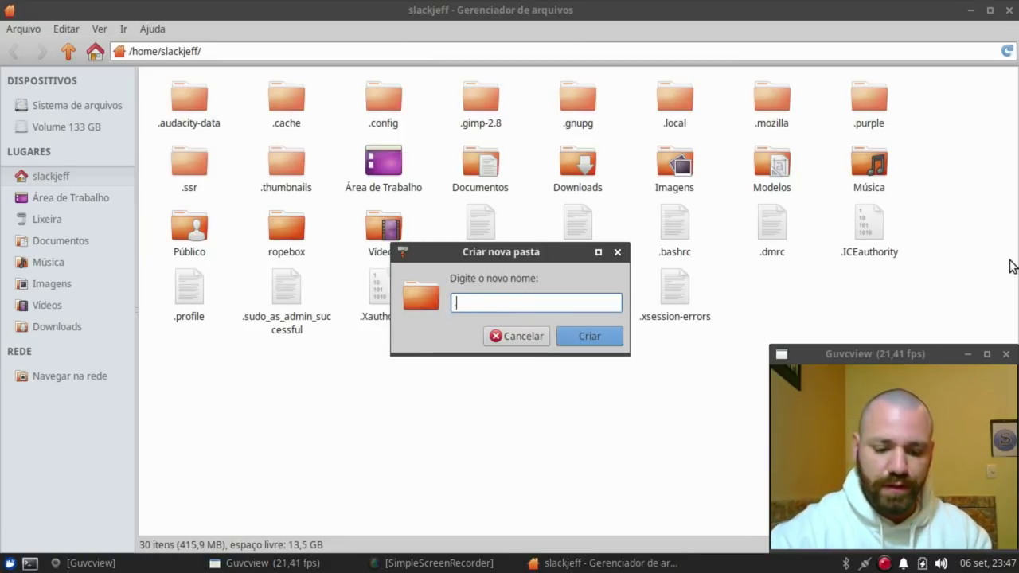
text(themes)
key(Return)
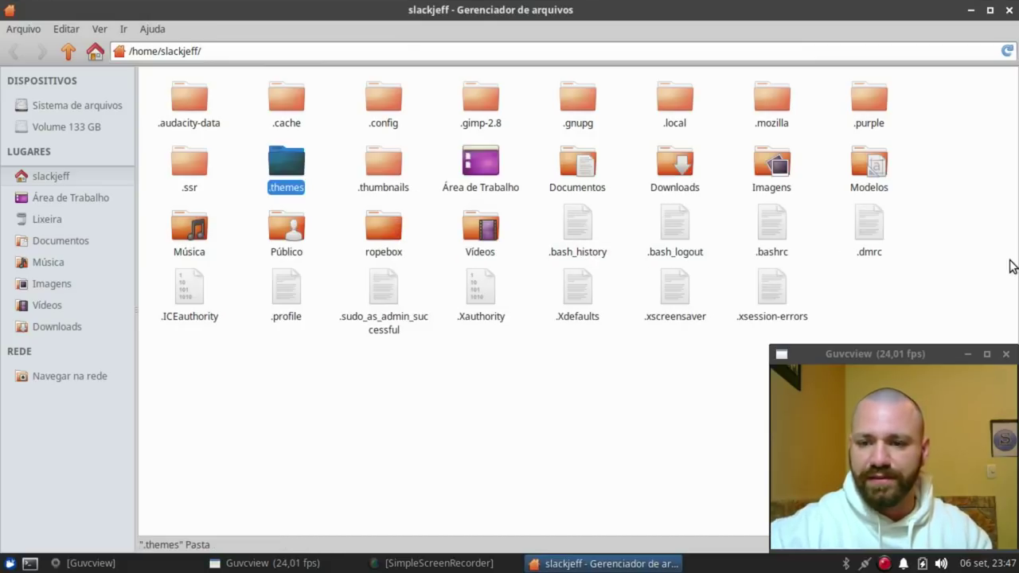
Step: Create another hidden folder named .icons in the home folder
key(ctrl+shift+n)
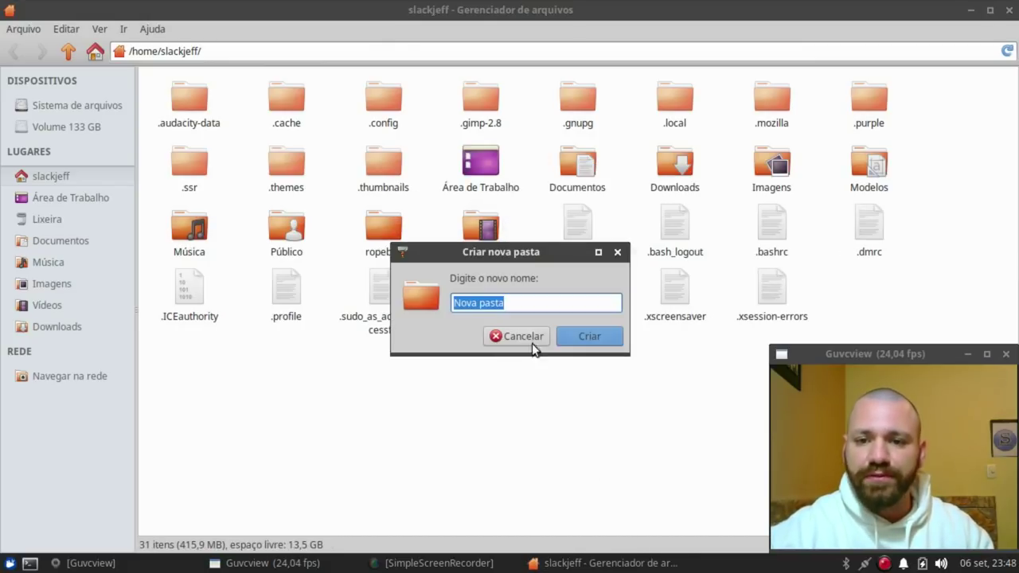
key(BackSpace)
text(.icons)
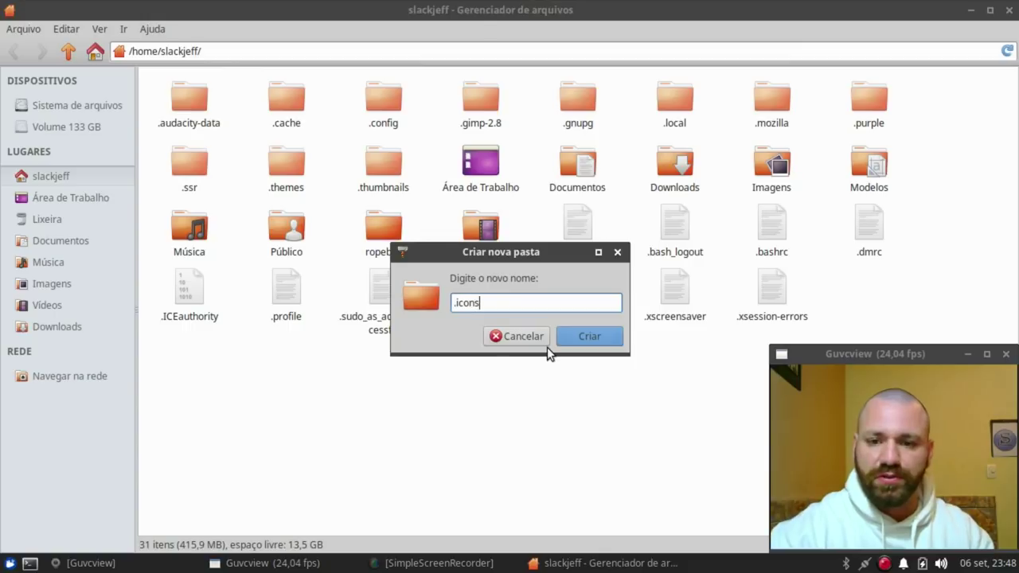
key(Return)
key(Down)
key(Down)
key(Down)
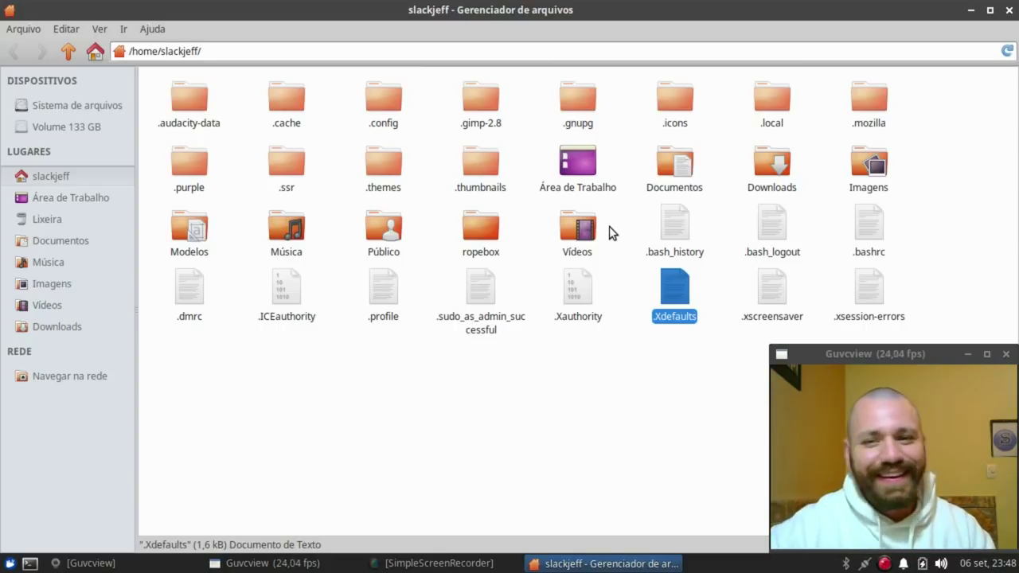
click(689, 98)
click(545, 378)
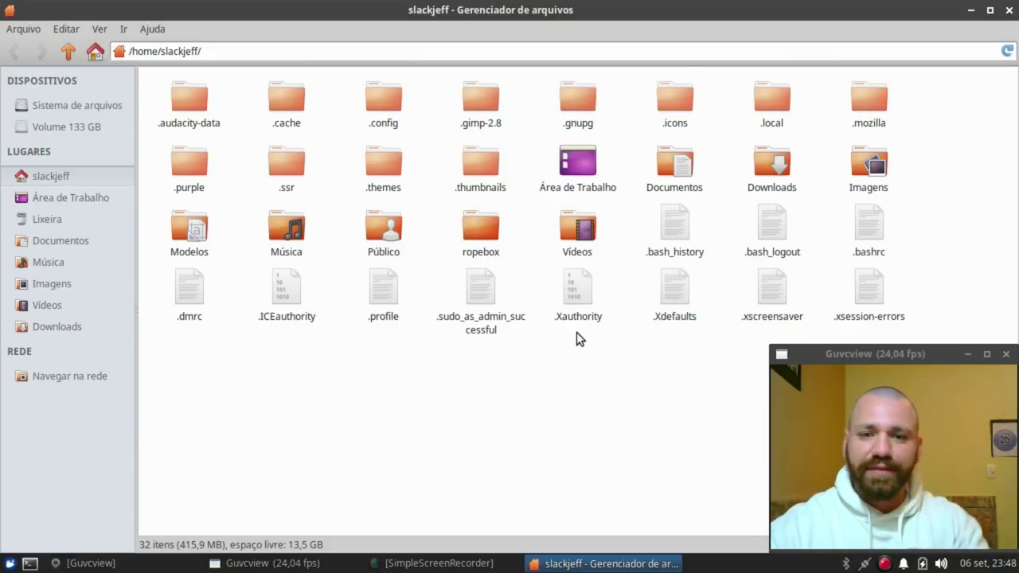
Step: Minimise the file manager window and launch Firefox to open xfce-look.org
drag(498, 10, 727, 24)
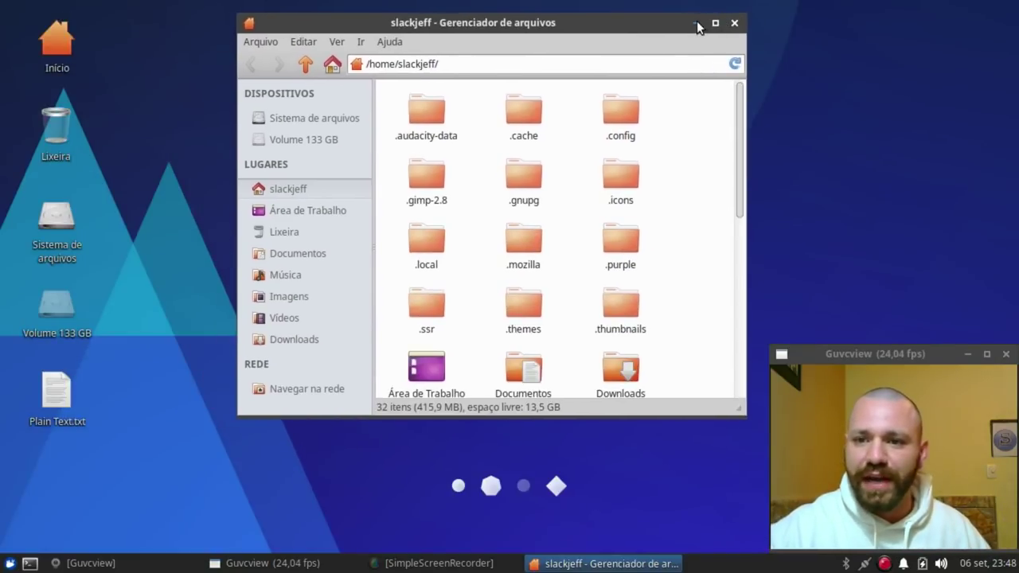
click(696, 23)
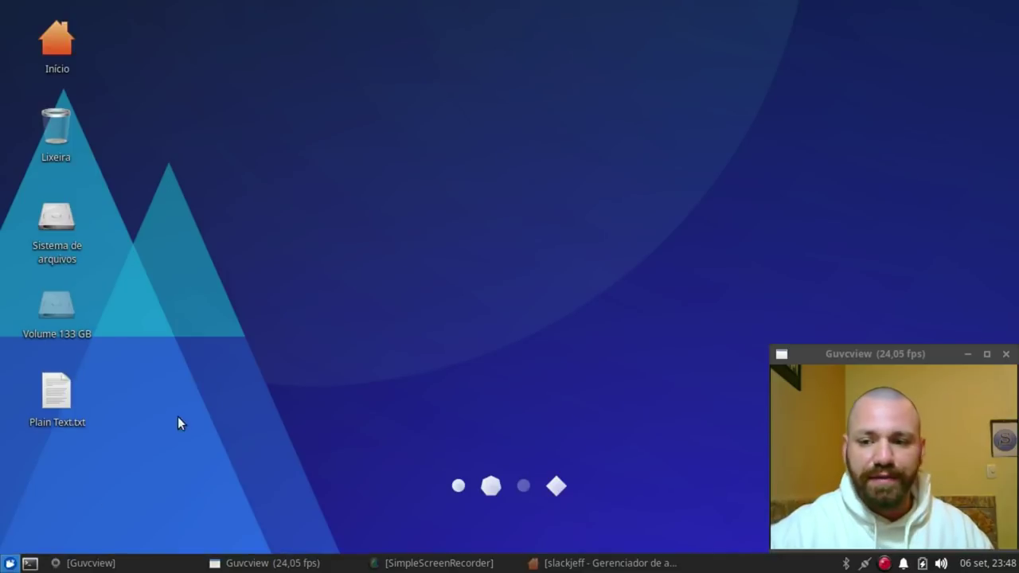
key(super)
text(m)
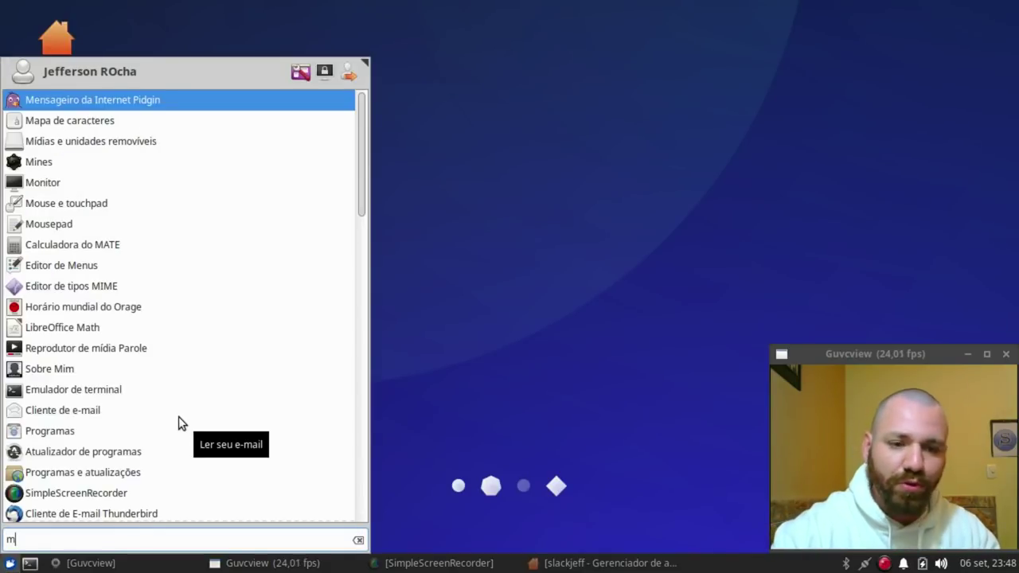
key(BackSpace)
text(firefox)
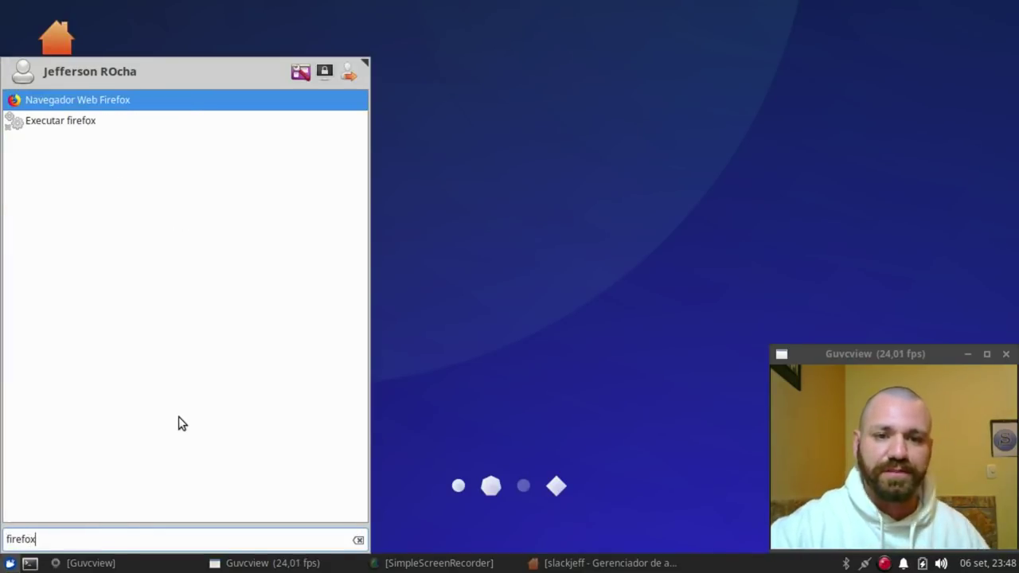
key(Return)
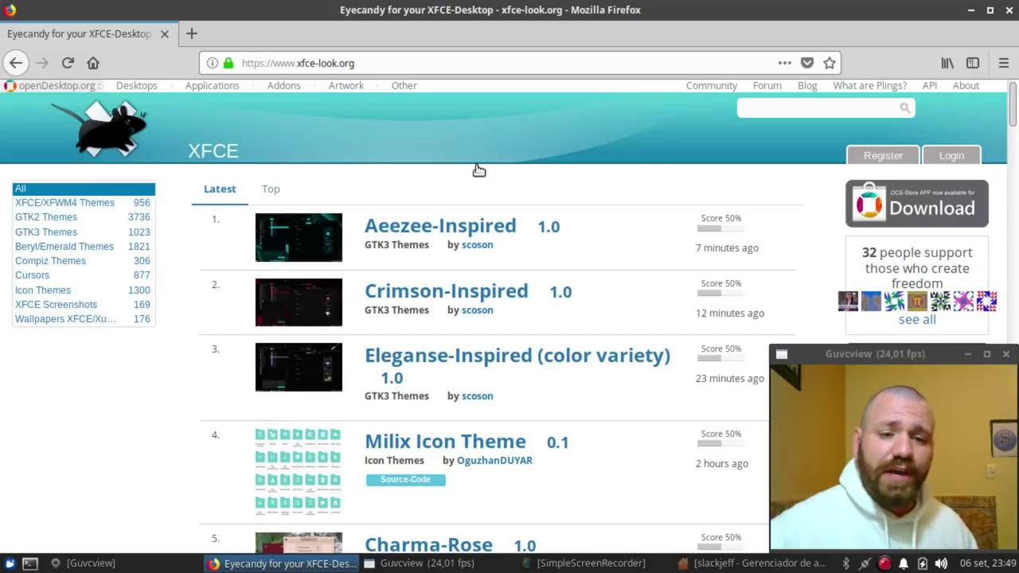
Step: Open the XFCE/XFWM4 Themes category on xfce-look.org and look through the latest themes and their previews
click(90, 205)
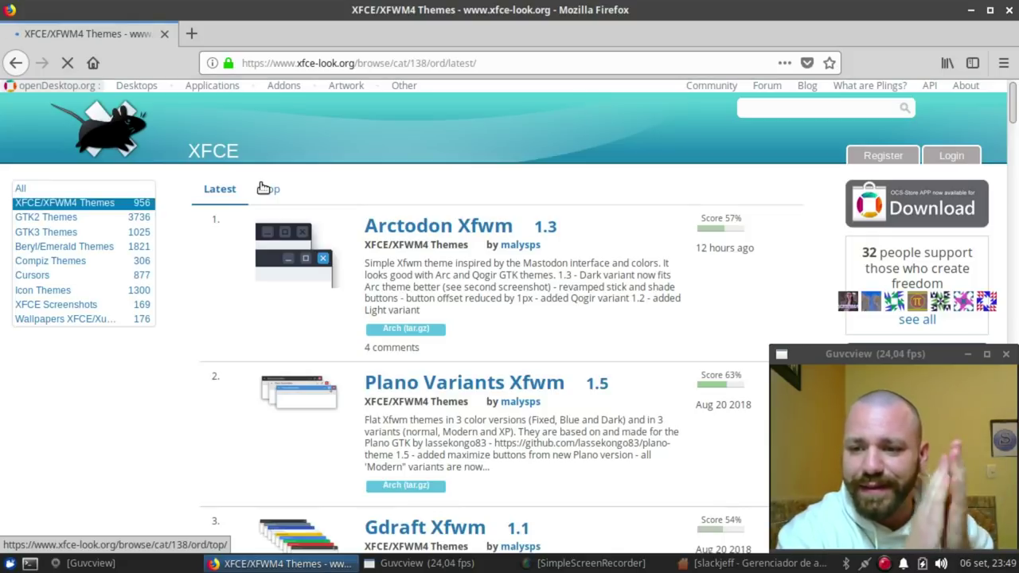
scroll(549, 240, down, 2)
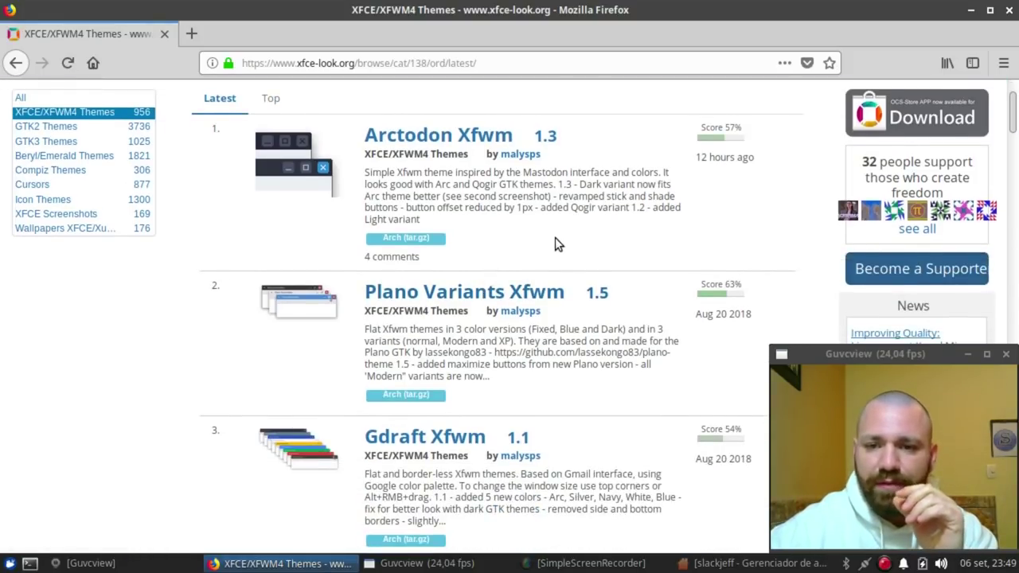
scroll(555, 239, up, 1)
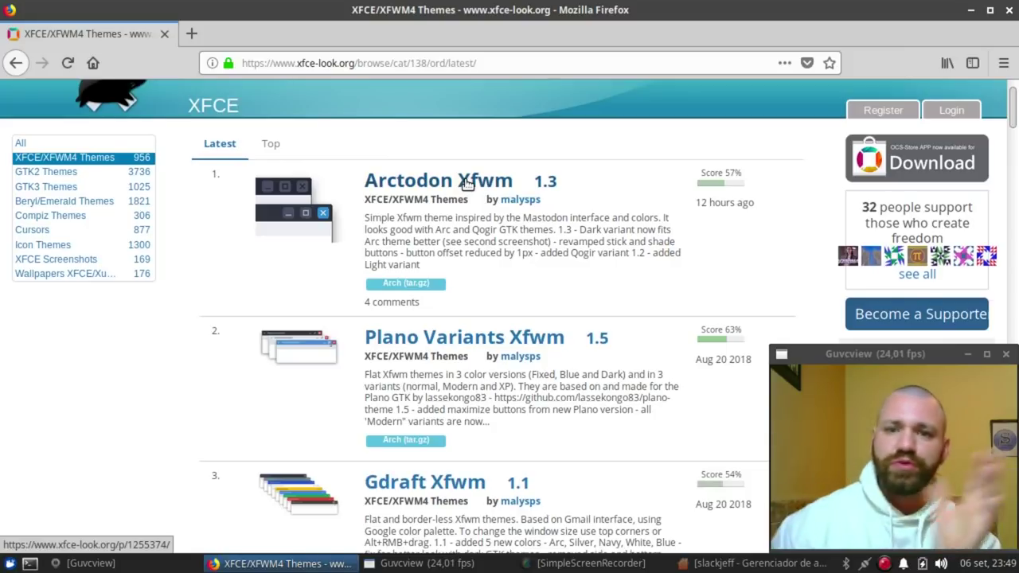
scroll(788, 211, down, 12)
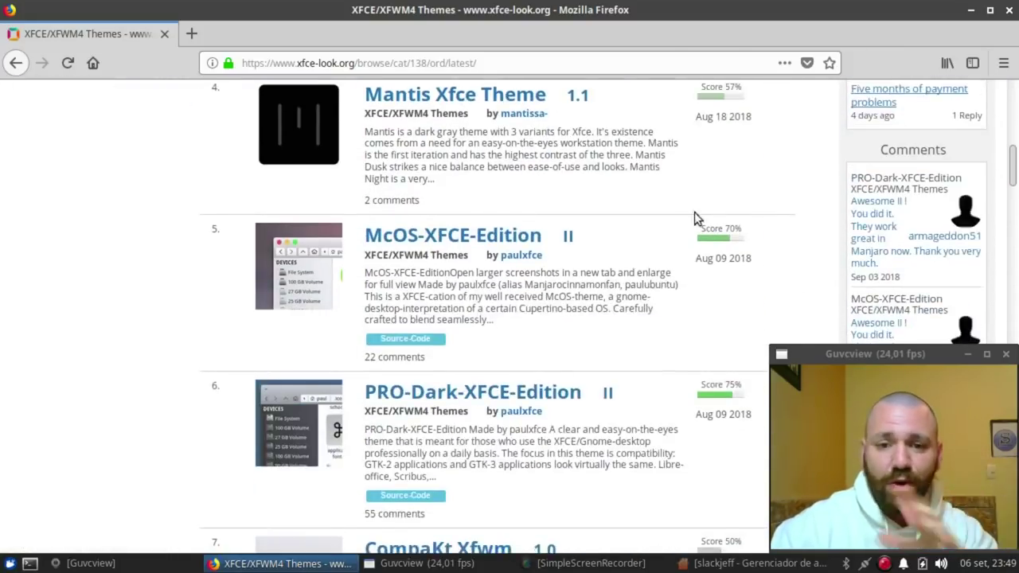
scroll(605, 224, down, 7)
scroll(510, 247, up, 5)
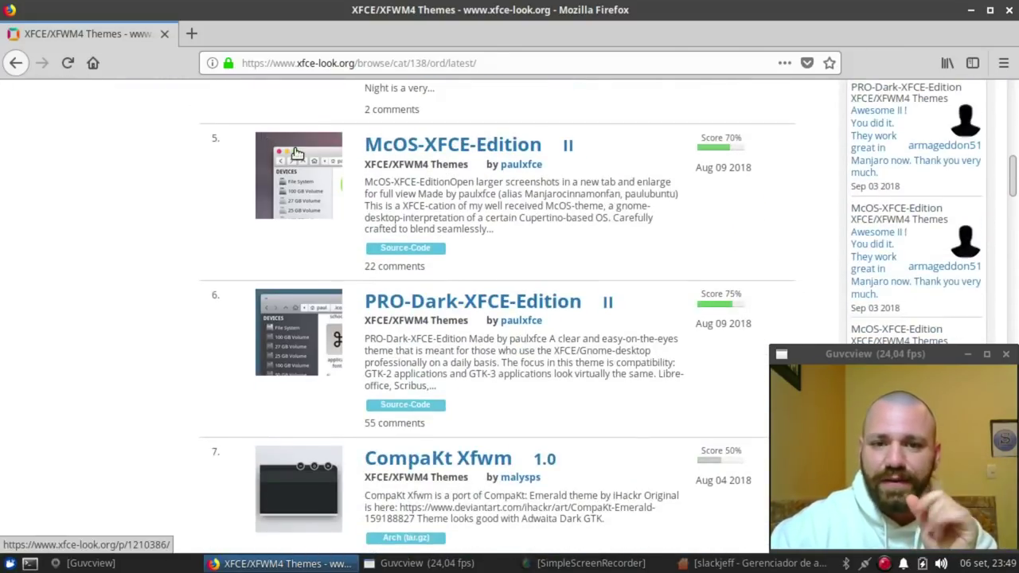
scroll(477, 195, down, 4)
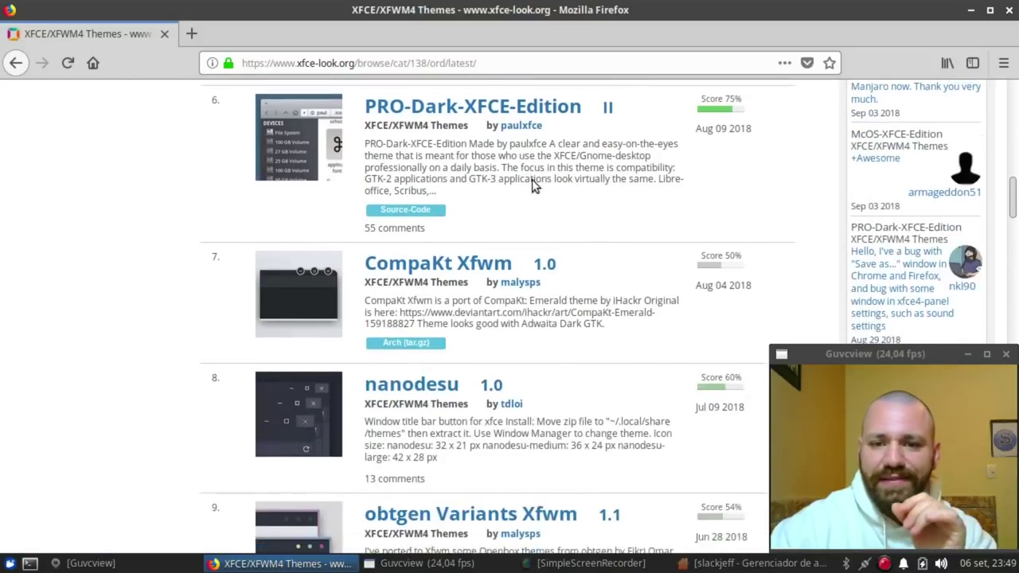
scroll(530, 191, down, 7)
scroll(555, 217, up, 5)
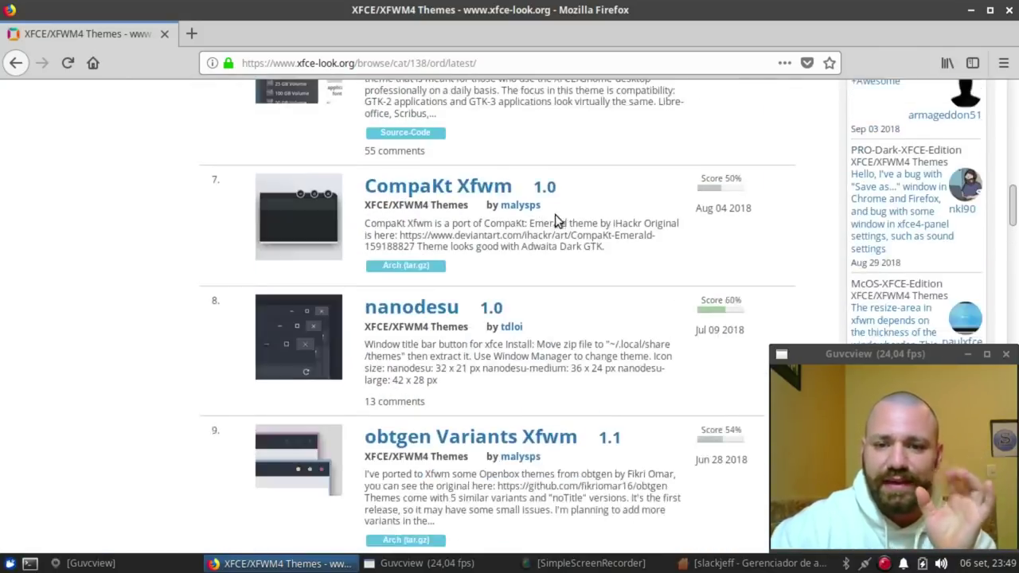
scroll(555, 214, up, 5)
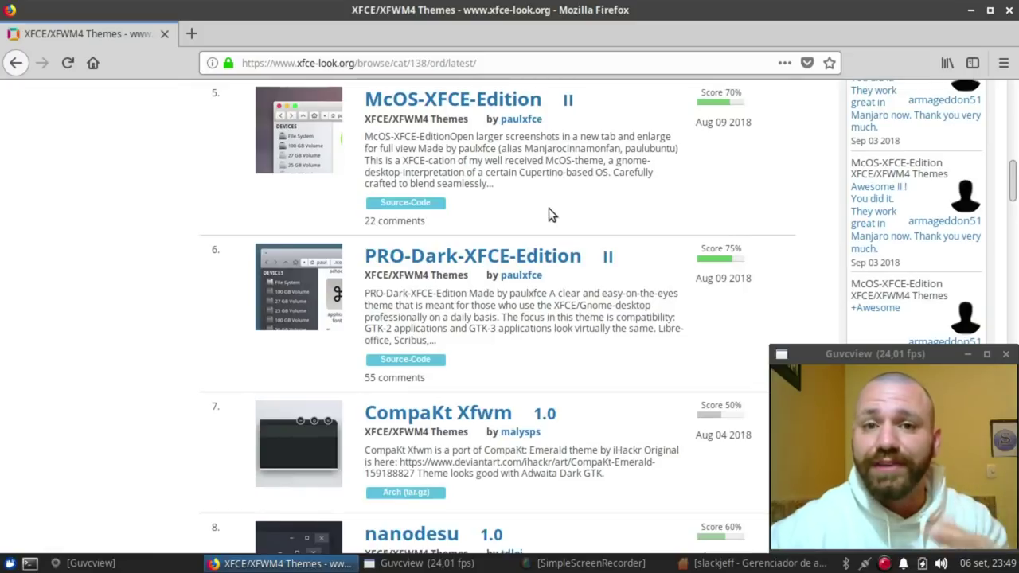
scroll(548, 211, up, 14)
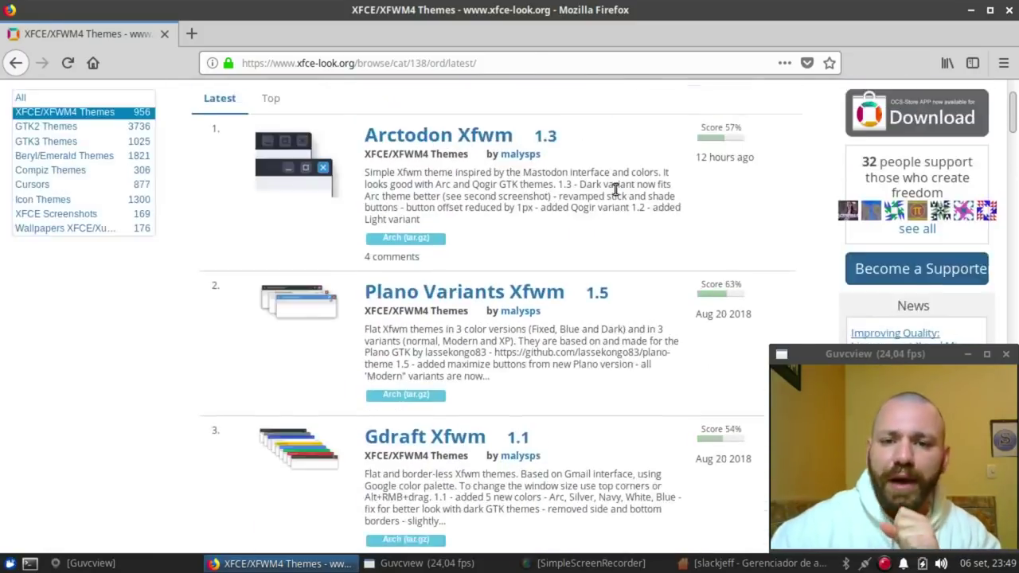
scroll(616, 190, up, 2)
Step: Open the Arctodon Xfwm theme page and review its screenshots, description and comments
click(409, 231)
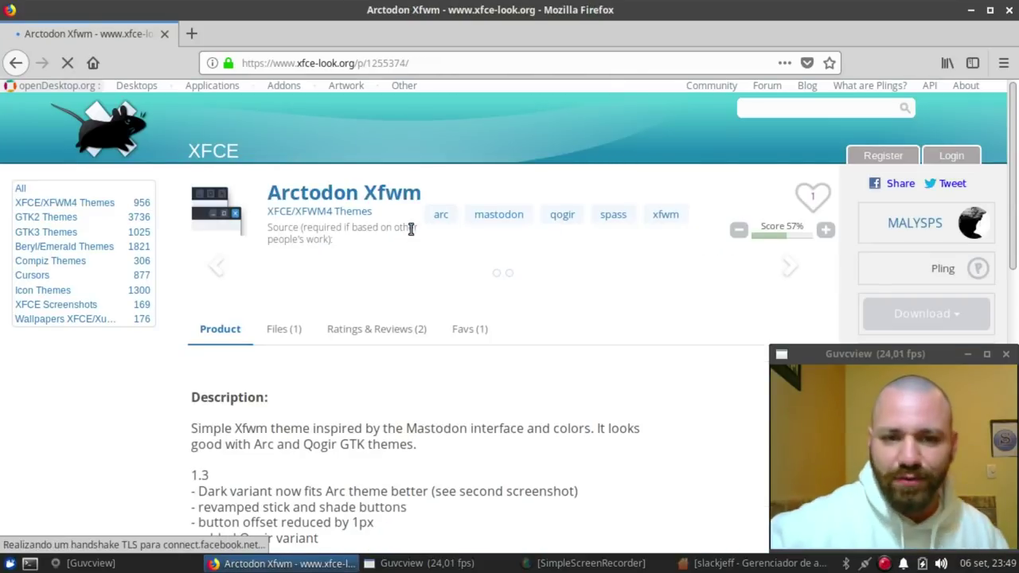
scroll(318, 247, down, 2)
scroll(219, 265, down, 2)
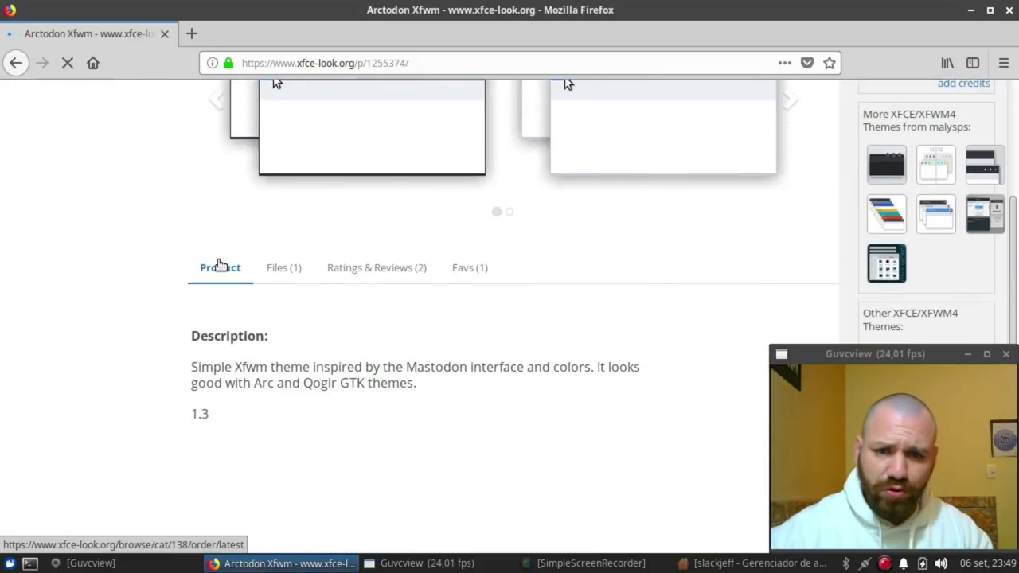
scroll(371, 314, down, 6)
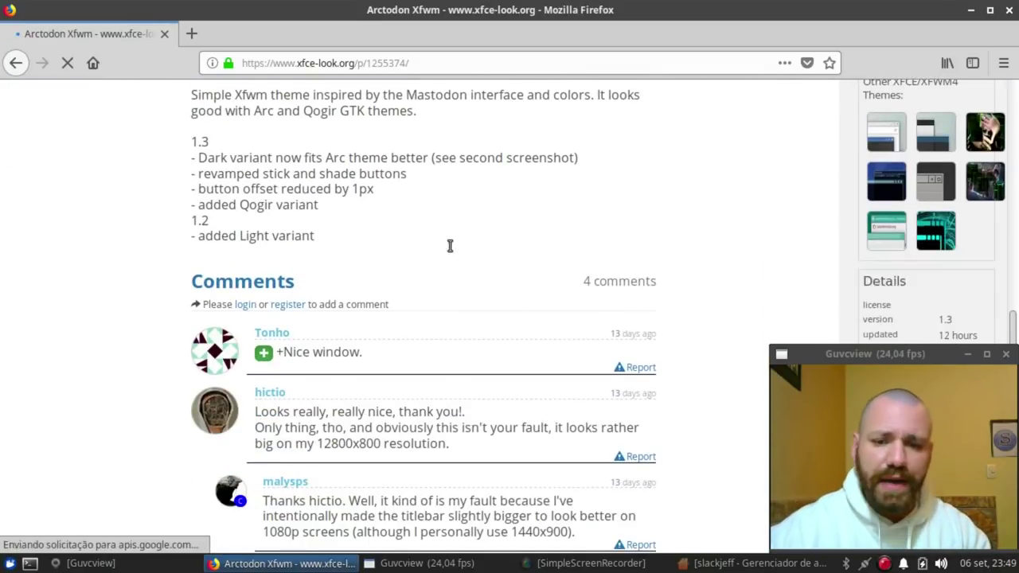
scroll(432, 252, up, 8)
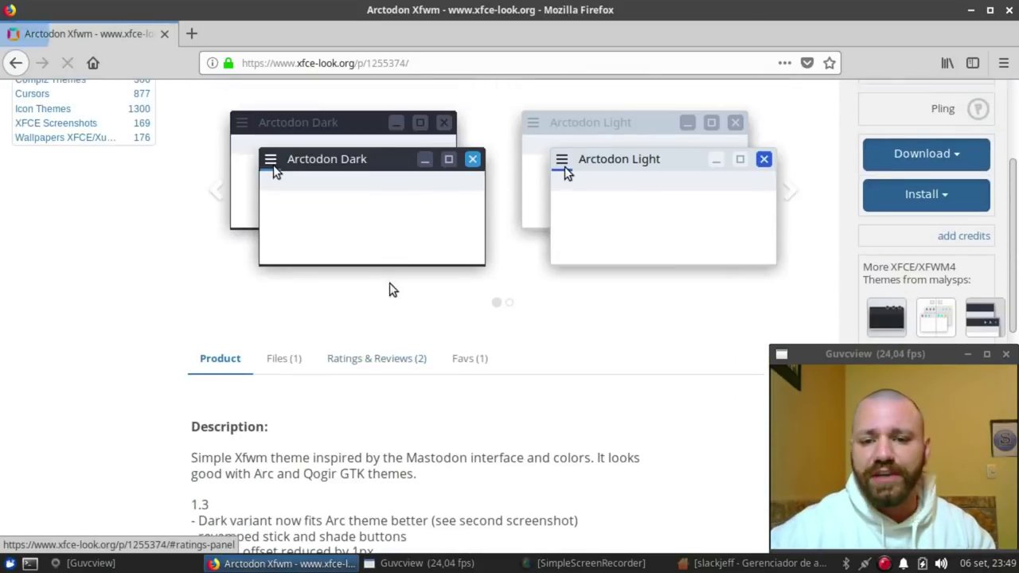
Step: Download Arctodon-Xfwm.tar.gz from the theme's file list and open it with the Engrampa archive manager
click(285, 360)
scroll(491, 316, down, 3)
click(237, 365)
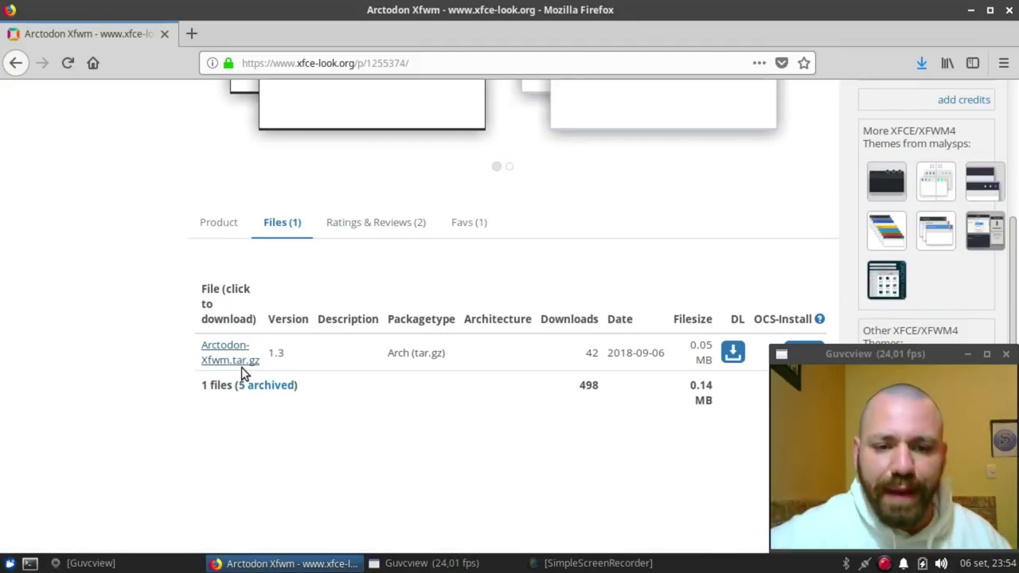
click(235, 363)
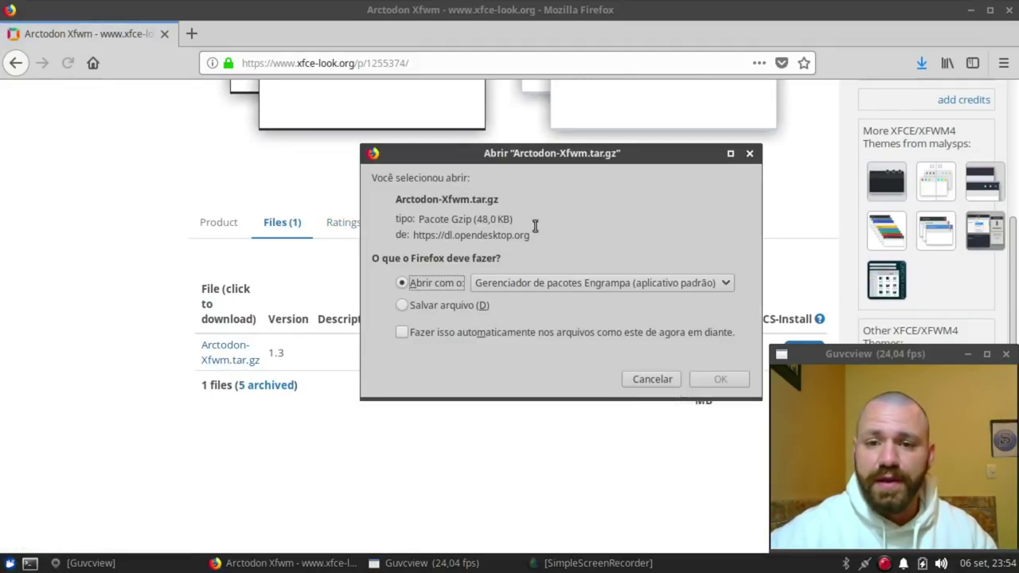
drag(524, 156, 454, 131)
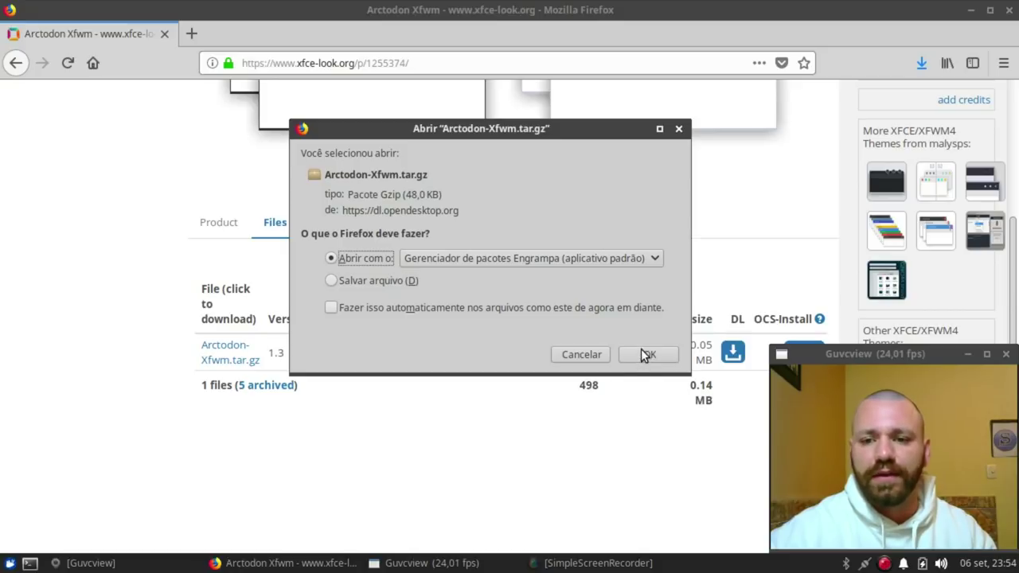
click(643, 354)
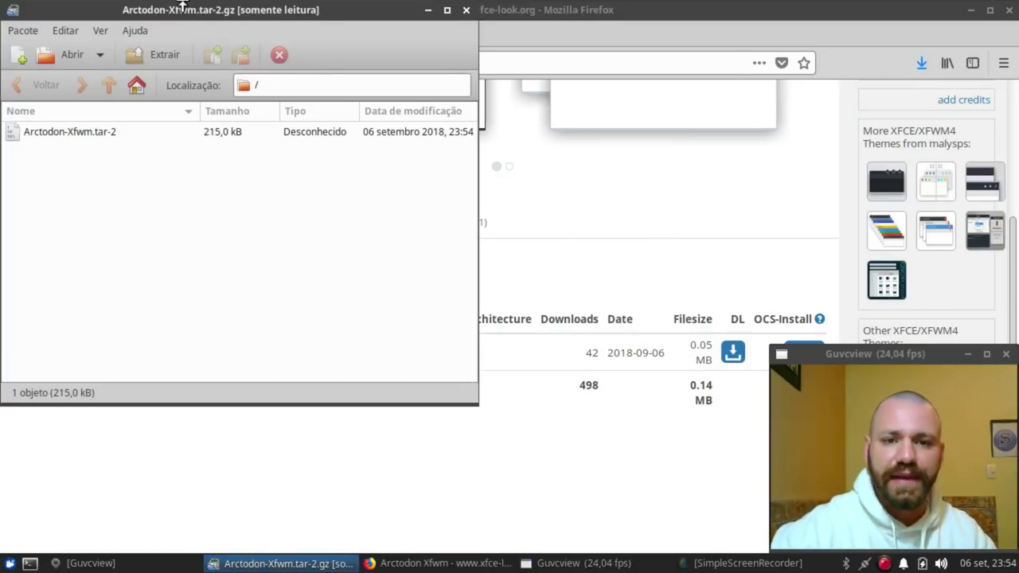
drag(183, 6, 339, 77)
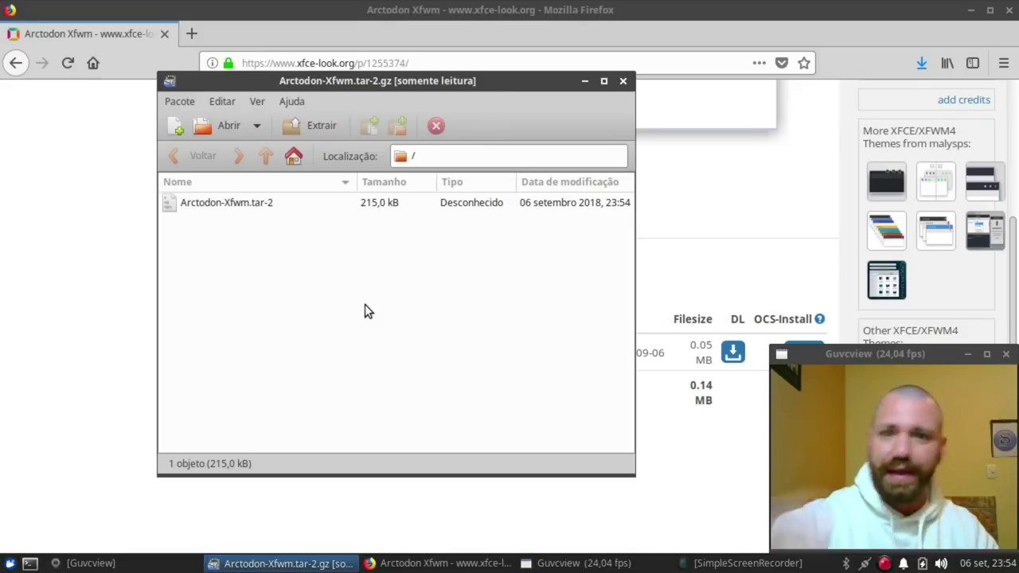
Step: Open the inner Arctodon-Xfwm.tar-2 archive and extract the Arctodon-Dark, Arctodon-Light and Arctodon-Qogir folders into the home .themes folder
double_click(284, 209)
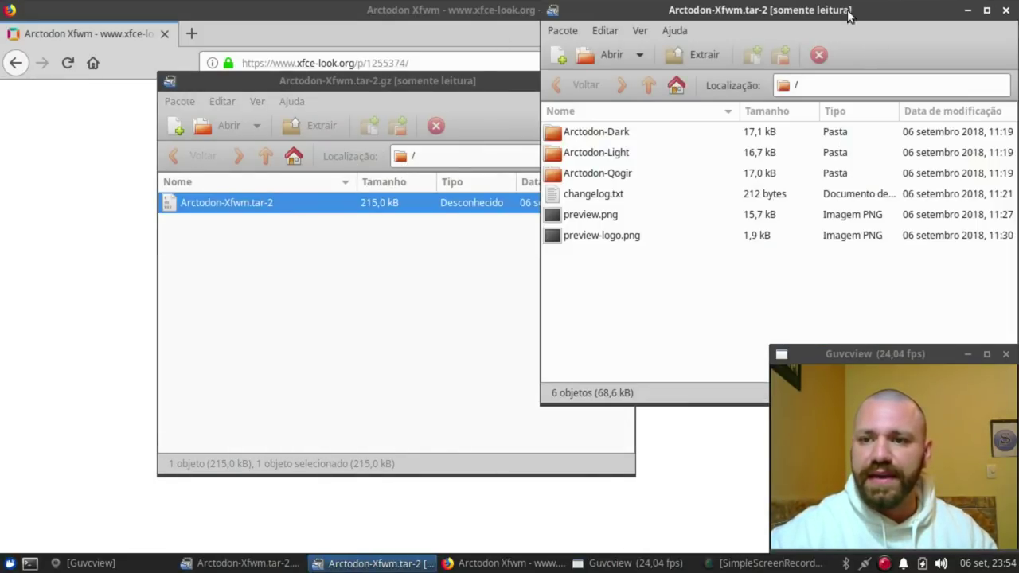
click(291, 171)
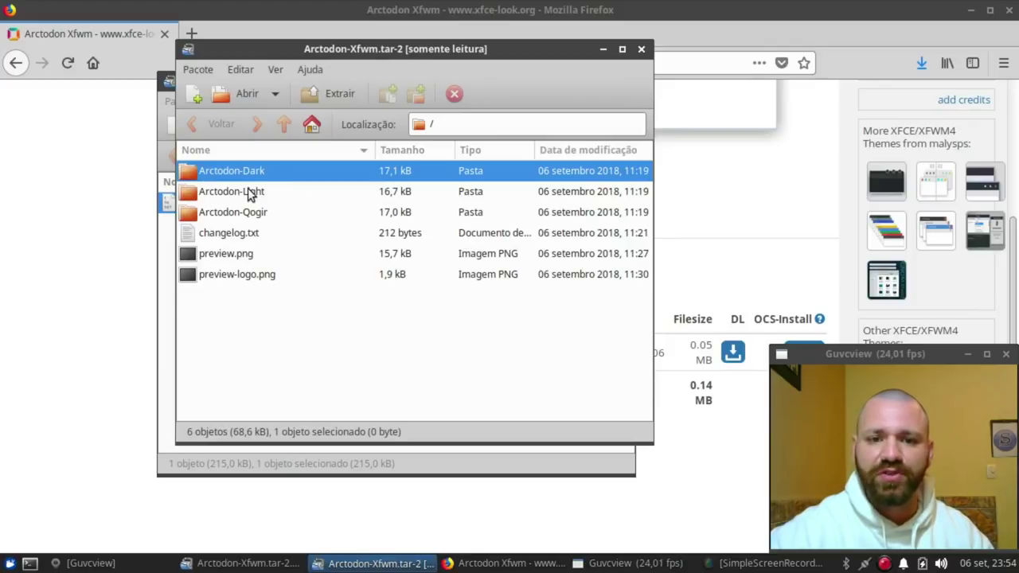
shift+click(270, 190)
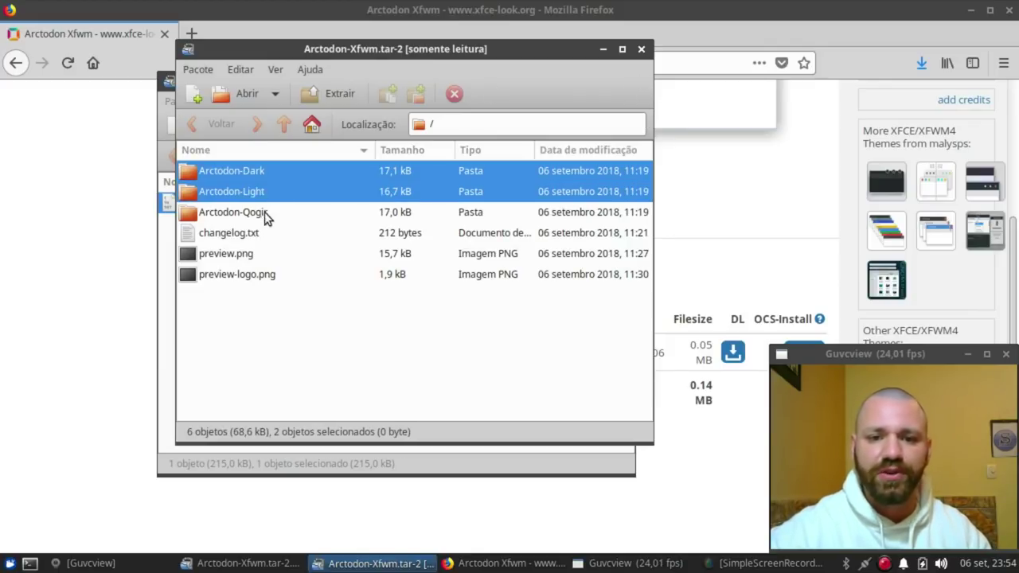
shift+click(265, 212)
click(333, 94)
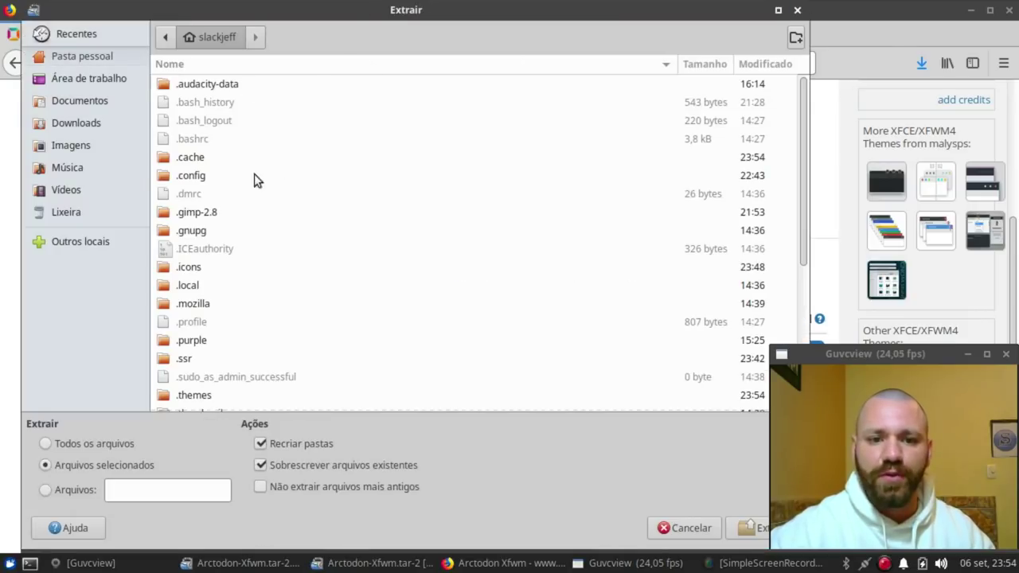
scroll(238, 199, down, 5)
double_click(194, 215)
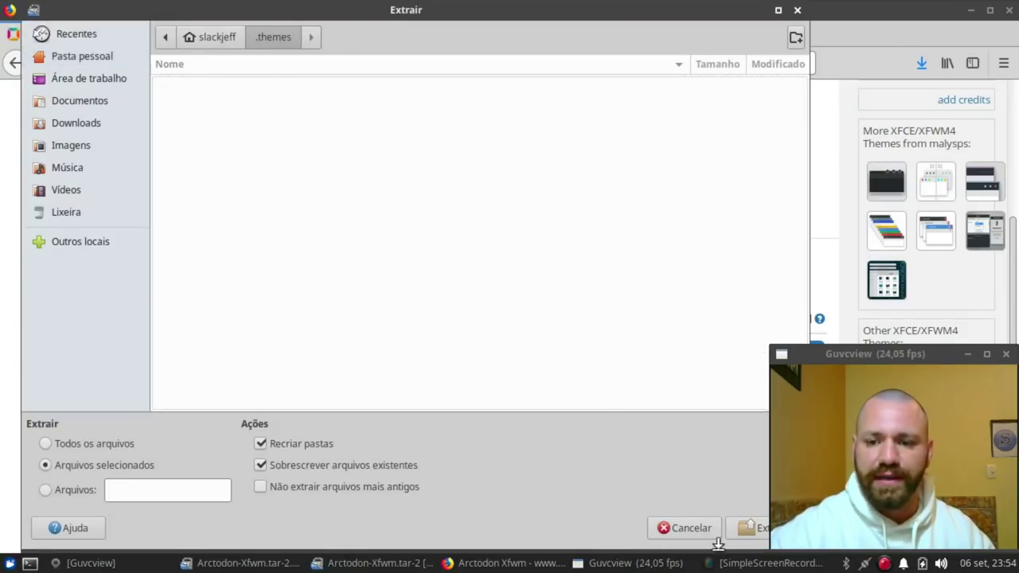
click(733, 525)
click(699, 312)
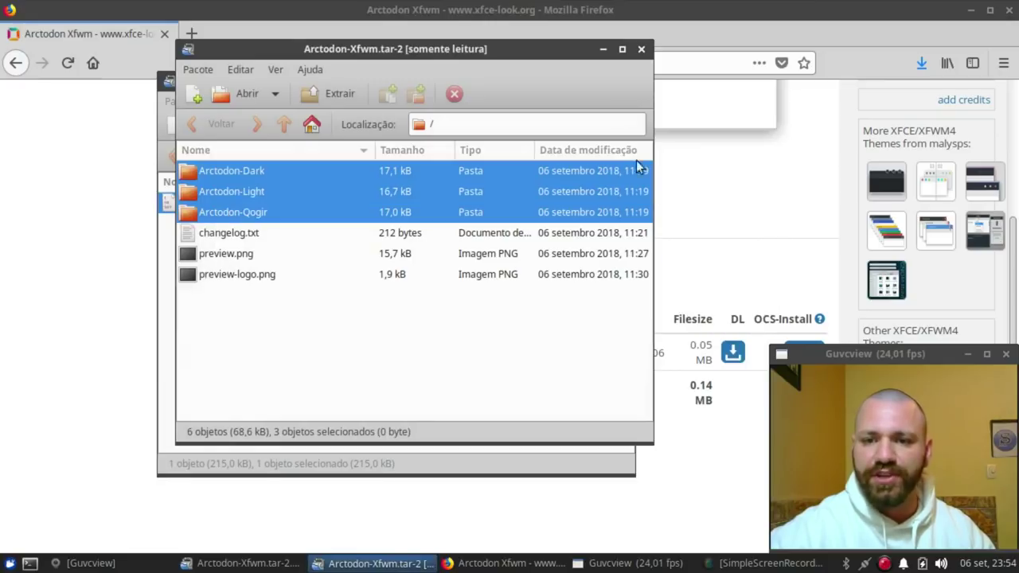
Step: Close both Arctodon archive windows and minimise the Firefox window to reveal the desktop
click(643, 51)
click(626, 81)
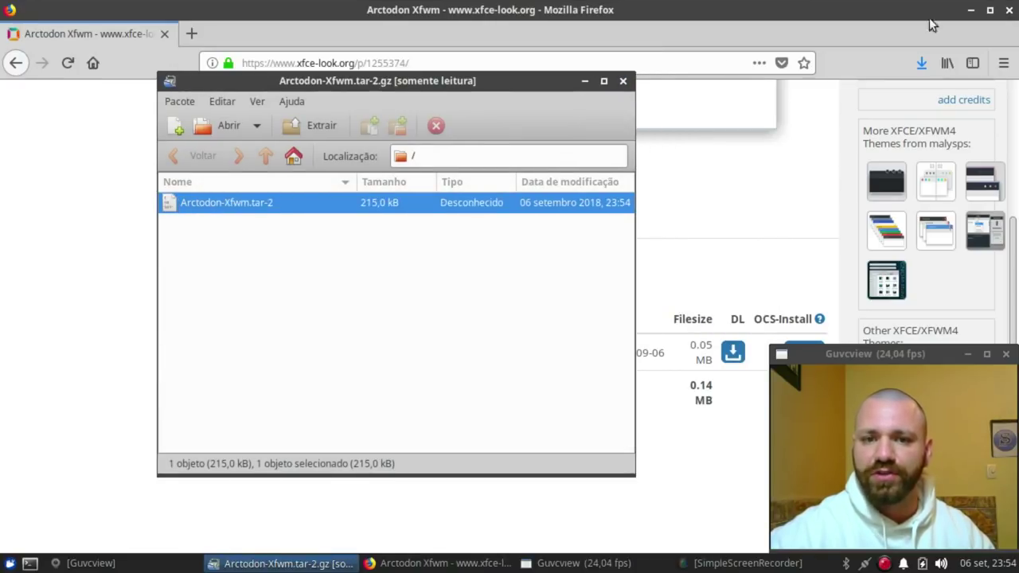
click(970, 10)
Step: Search the applications for "janel" and open Gerenciador de janelas
click(9, 562)
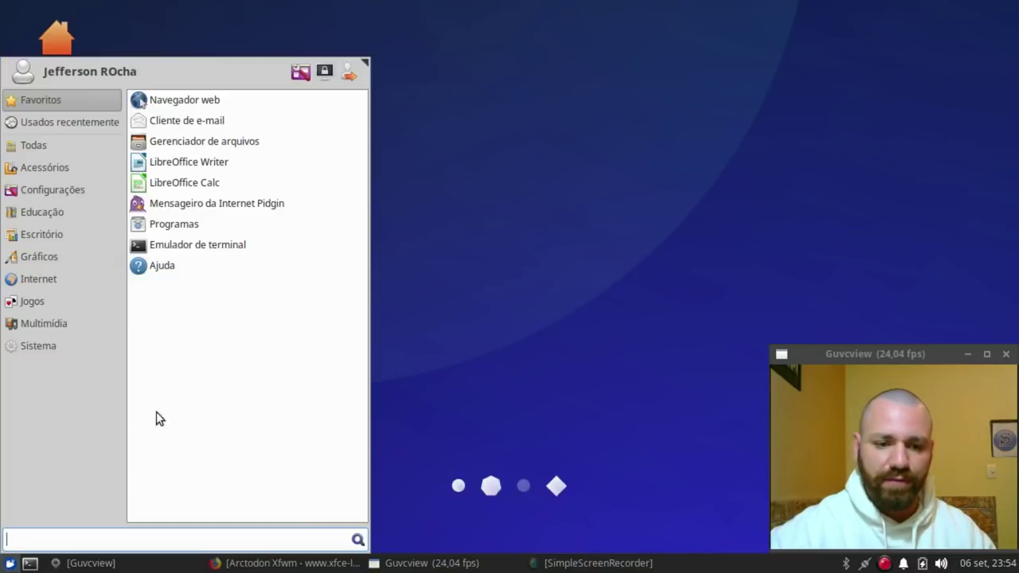
text(janel)
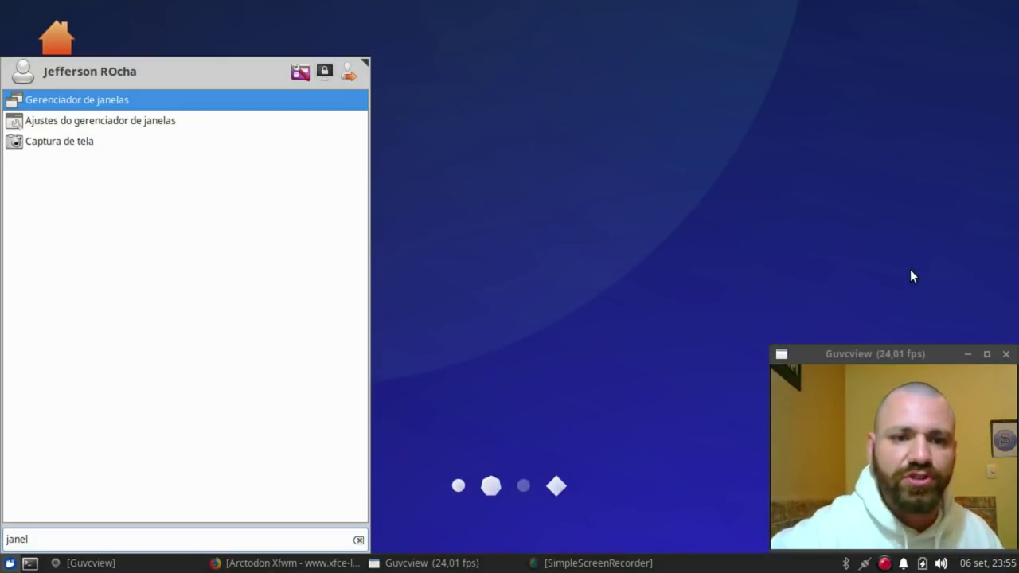
key(Return)
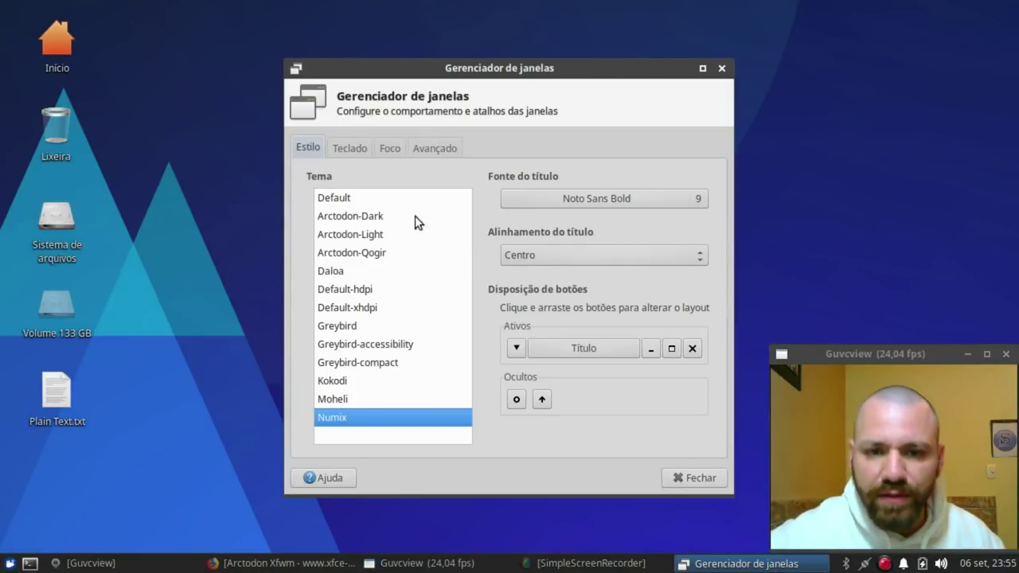
Step: Preview the Arctodon-Dark and Arctodon-Qogir window styles, apply Arctodon-Light as the theme, and close the window manager settings
click(383, 217)
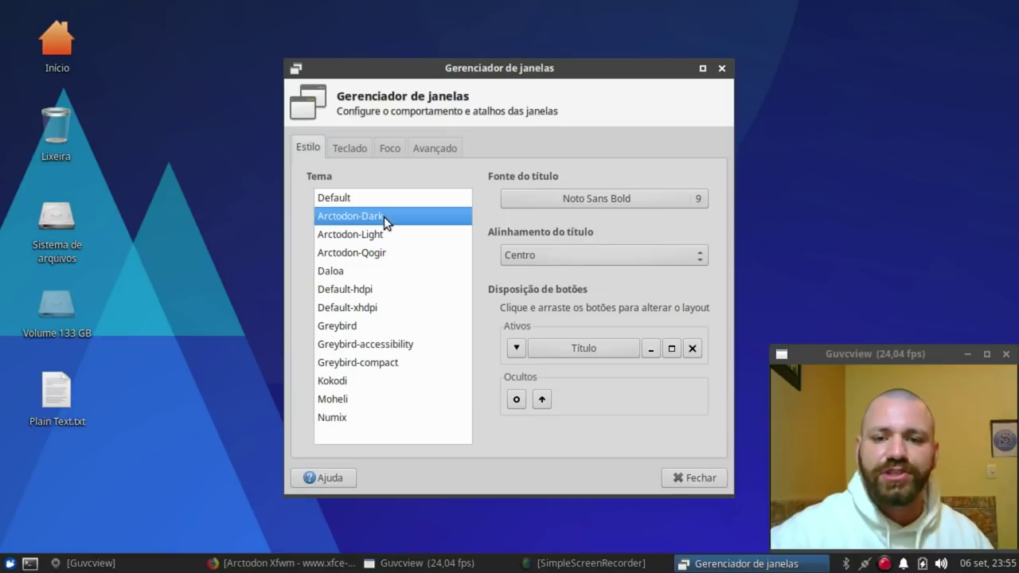
click(378, 235)
click(372, 253)
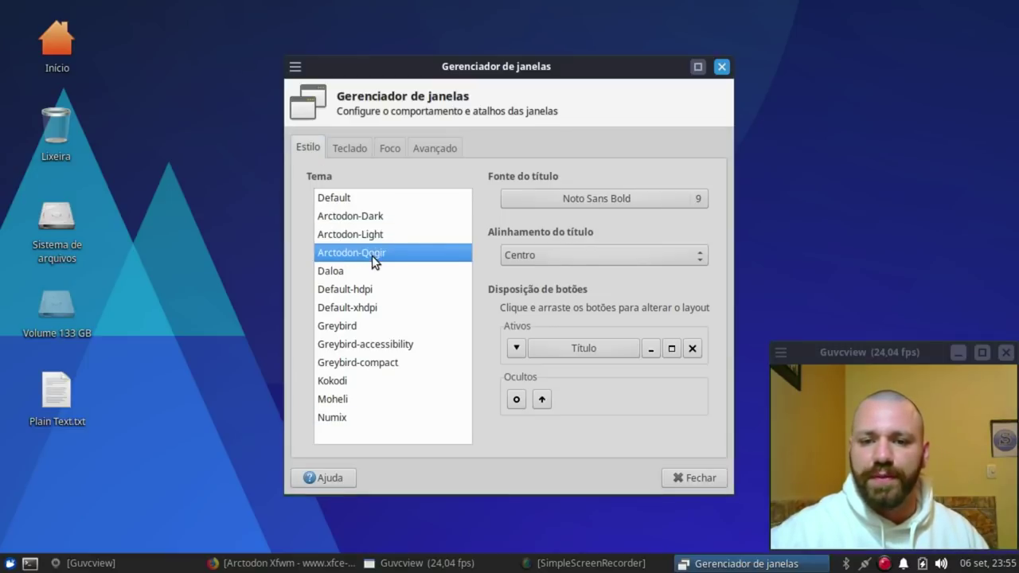
click(371, 235)
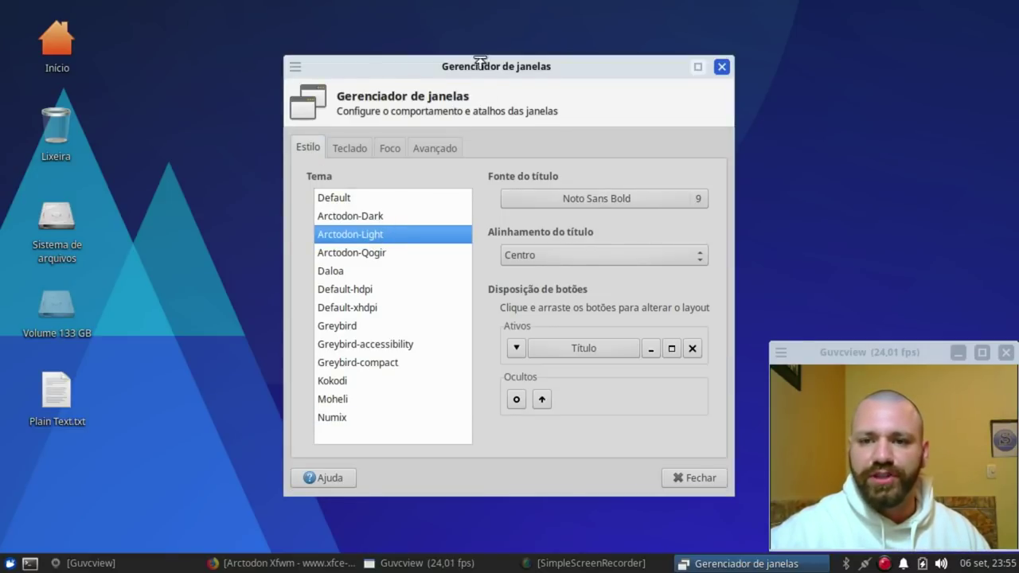
drag(480, 62, 469, 32)
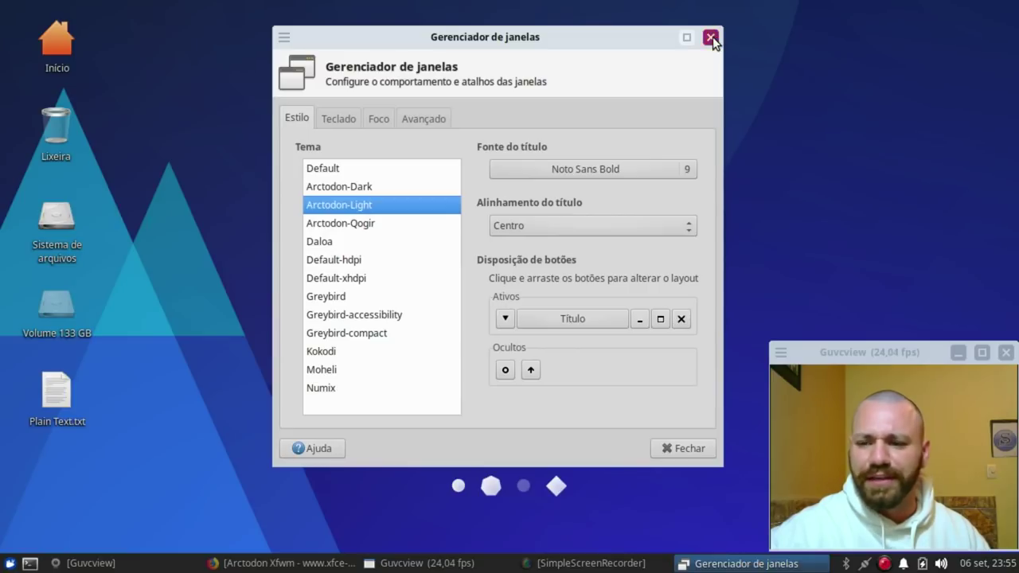
click(711, 38)
Step: Return to Firefox and open the Icon Themes category on xfce-look.org
click(281, 565)
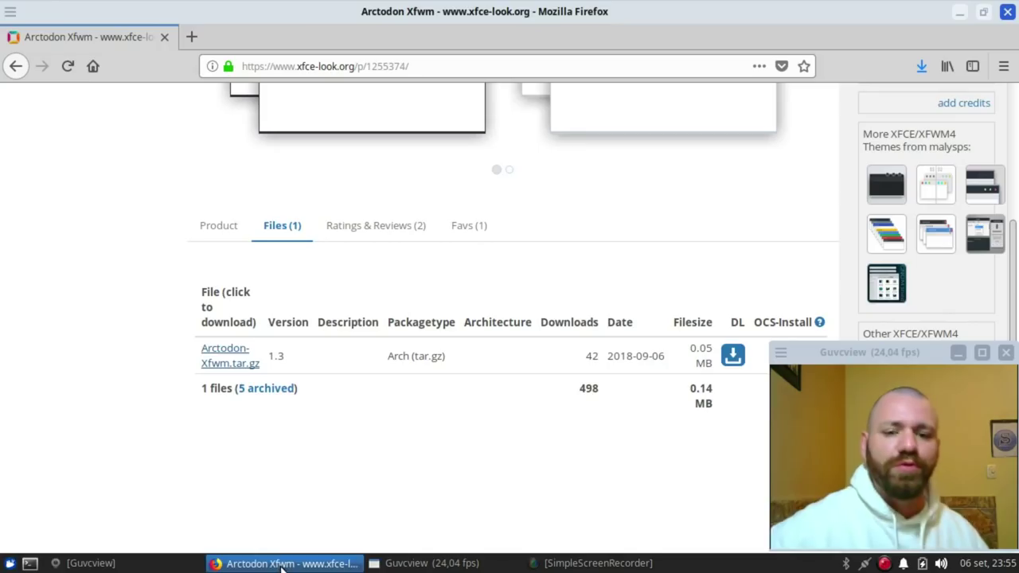
scroll(265, 270, up, 5)
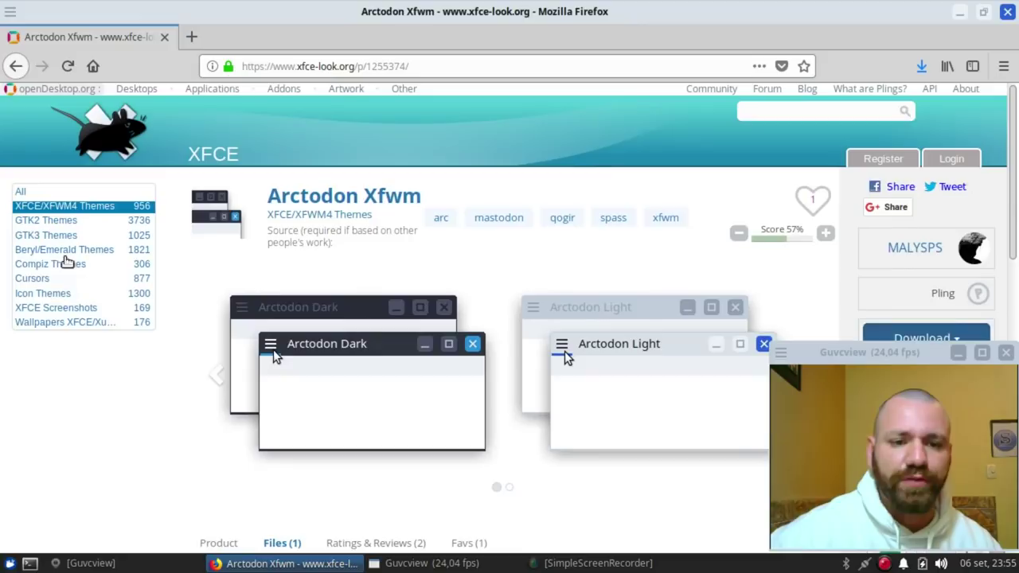
click(62, 294)
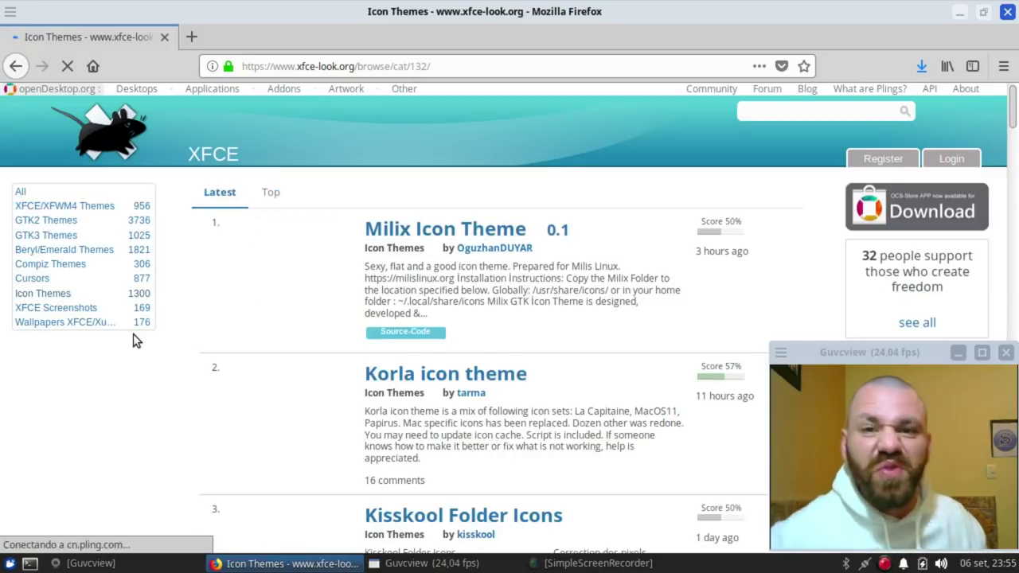
Step: Look through the latest icon themes in the list and compare their previews and descriptions
scroll(414, 322, down, 3)
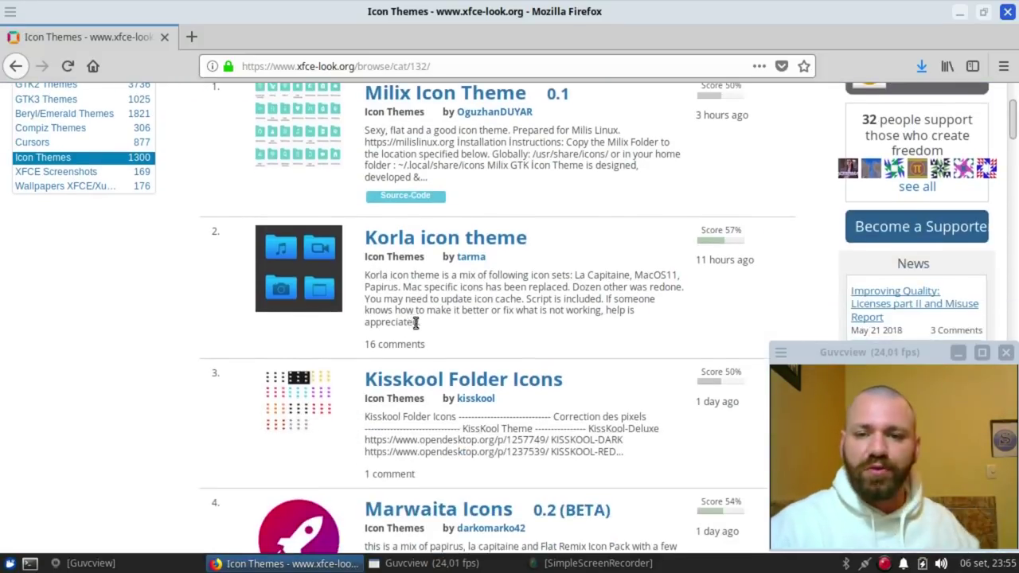
scroll(484, 305, down, 4)
scroll(487, 299, down, 4)
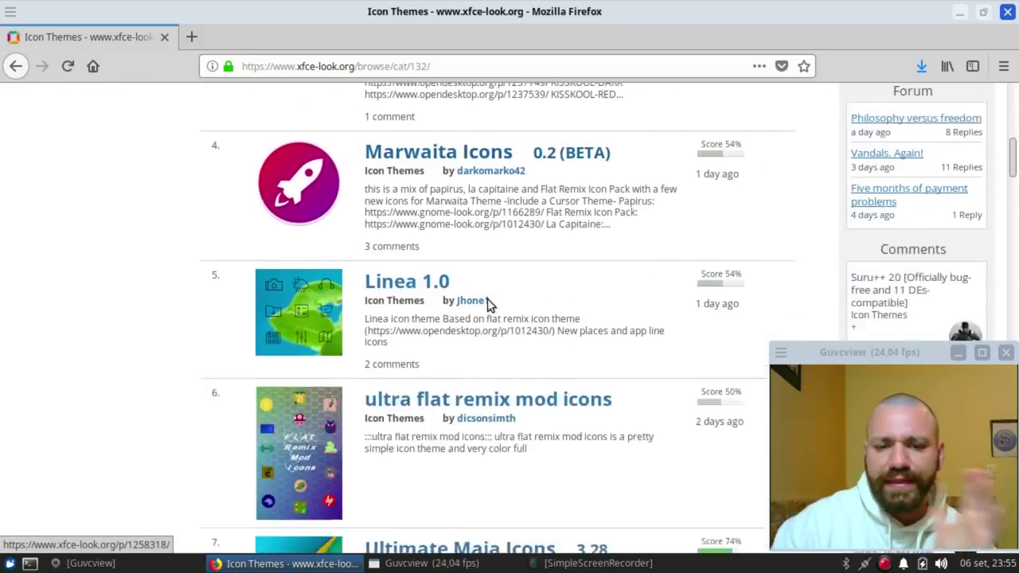
scroll(487, 298, down, 5)
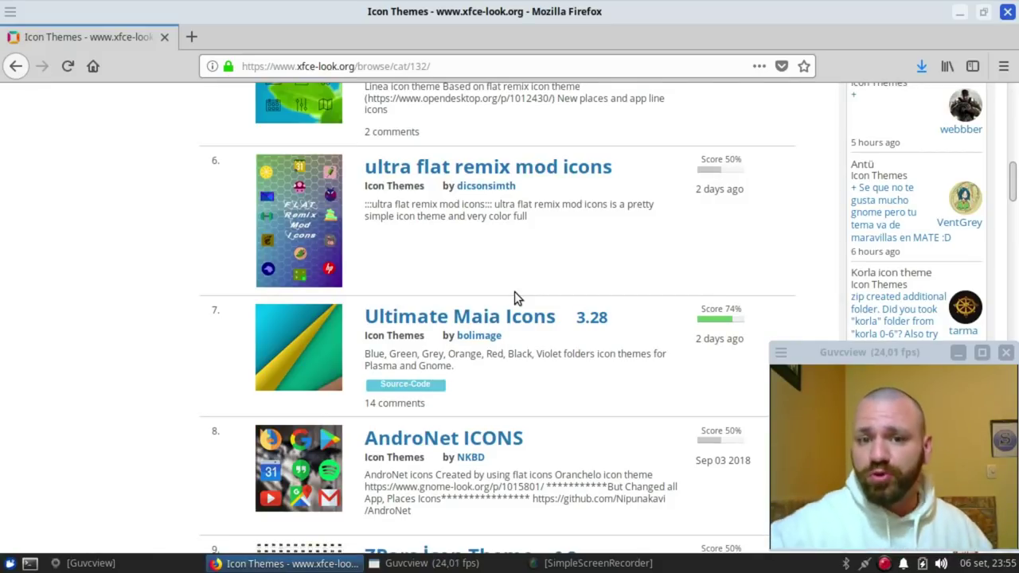
scroll(500, 255, down, 4)
scroll(511, 269, up, 1)
scroll(511, 262, up, 11)
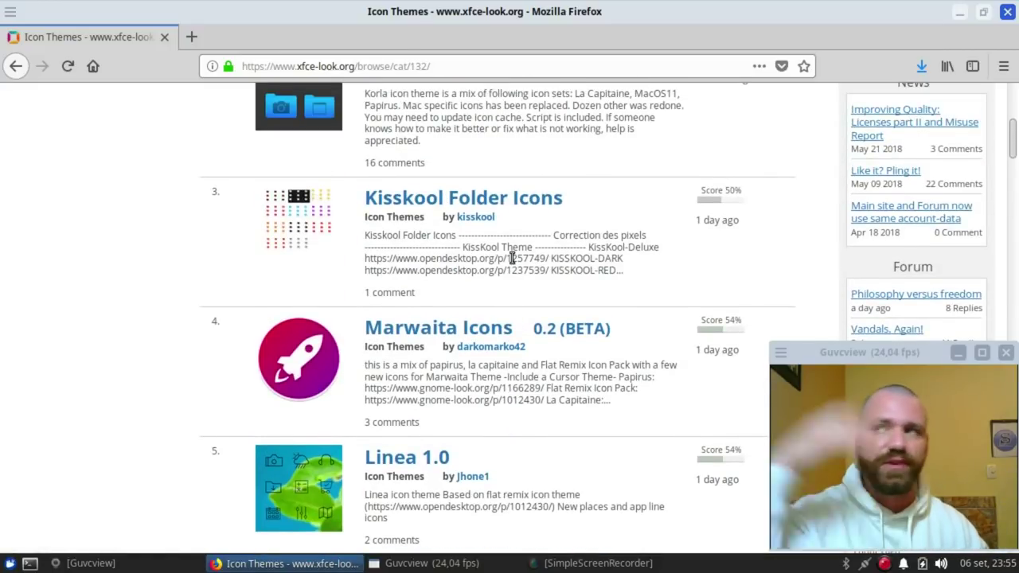
scroll(512, 259, up, 5)
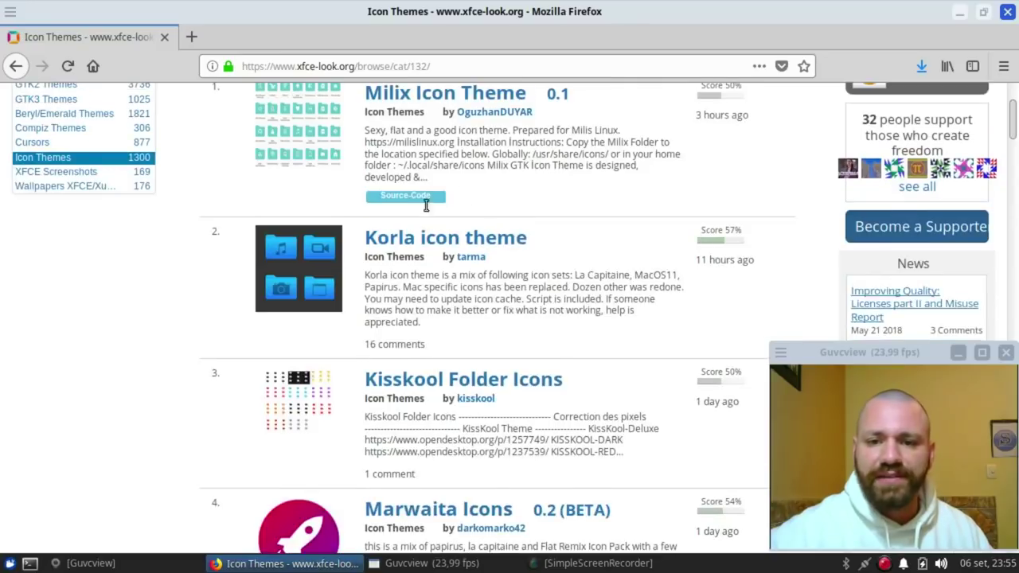
Step: Open the Korla icon theme page, download korla_0-7.zip from its file list and open it with the Engrampa archive manager
click(438, 288)
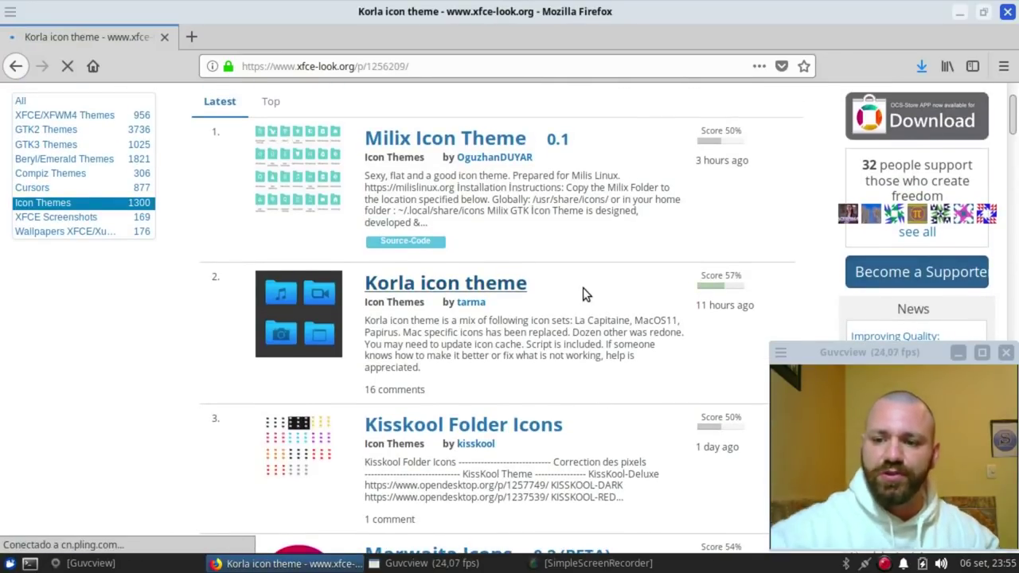
scroll(243, 236, down, 3)
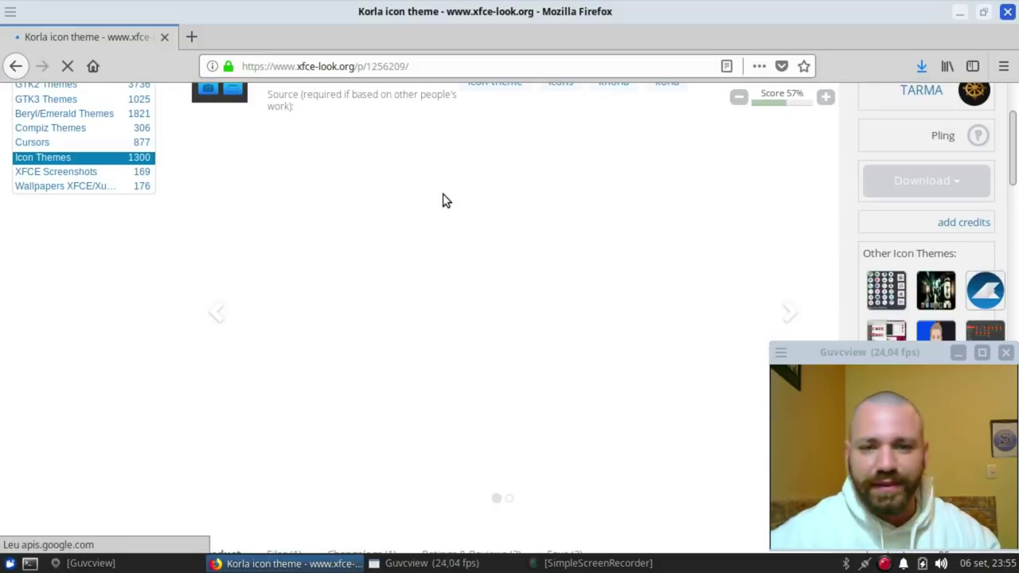
scroll(465, 156, down, 3)
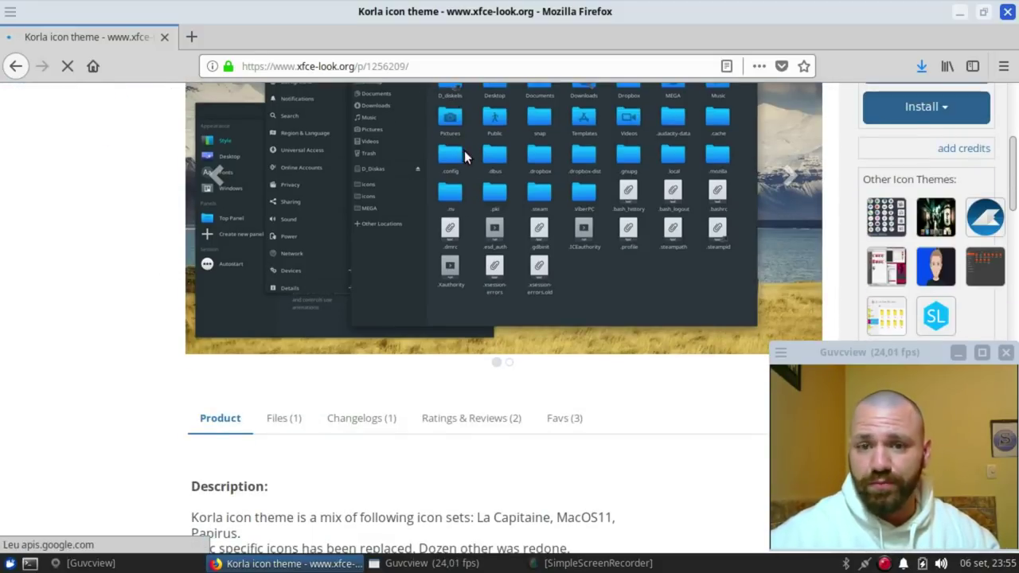
scroll(466, 157, down, 3)
click(281, 240)
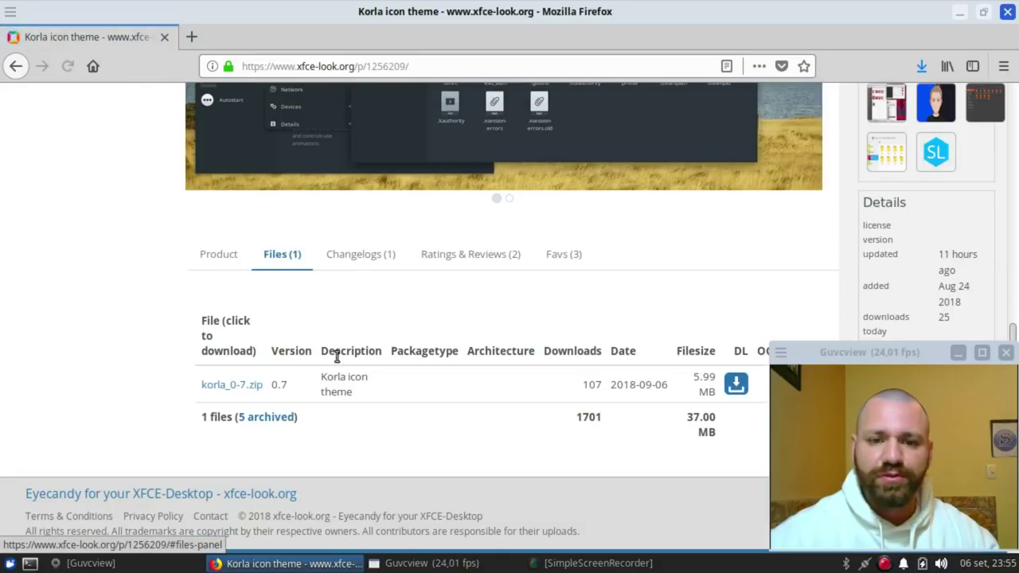
click(253, 389)
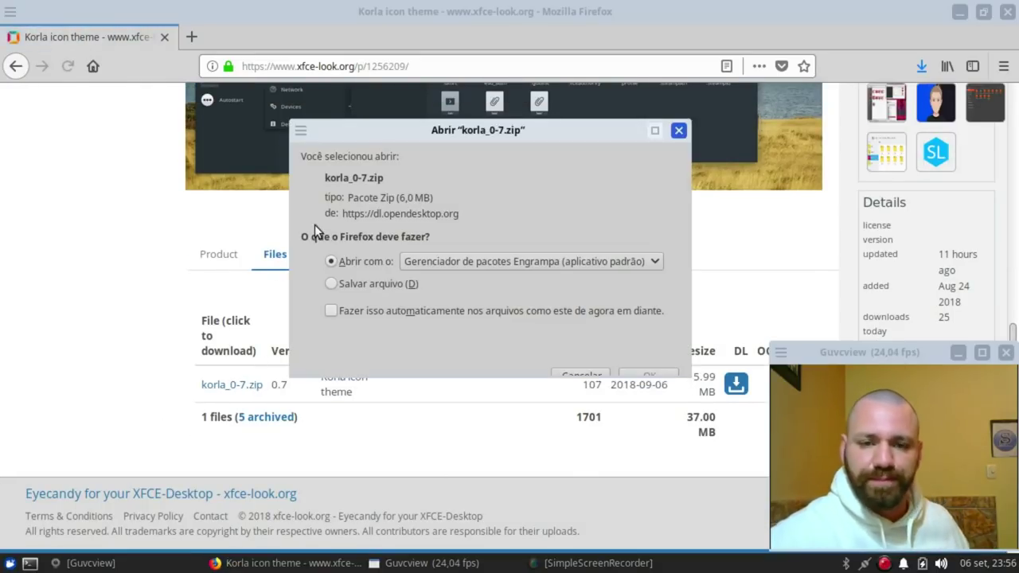
click(649, 358)
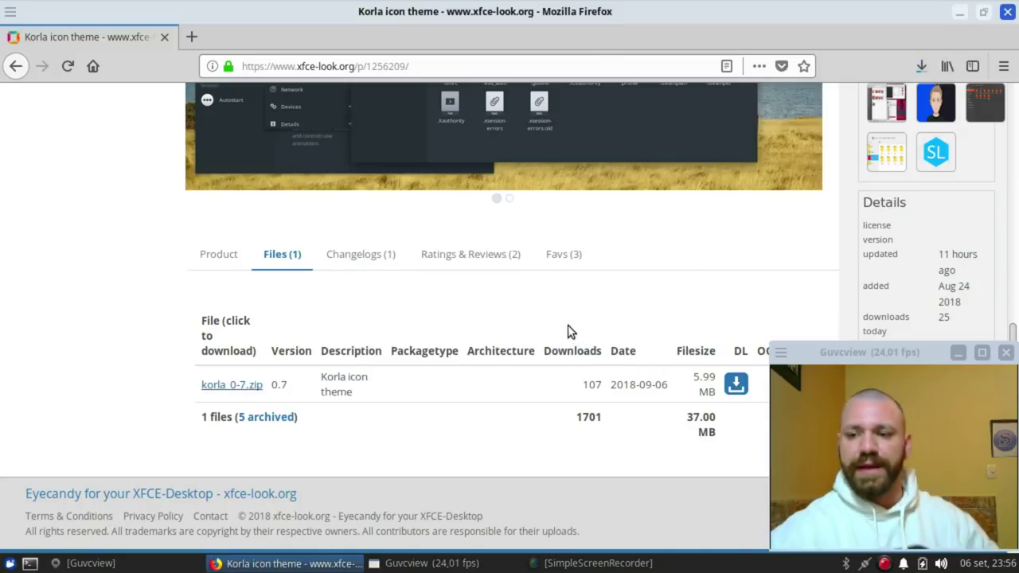
Step: Restore the archive window to a smaller size and check the contents of the korla_0-7 folder, returning to the archive root
click(563, 39)
click(106, 120)
click(49, 140)
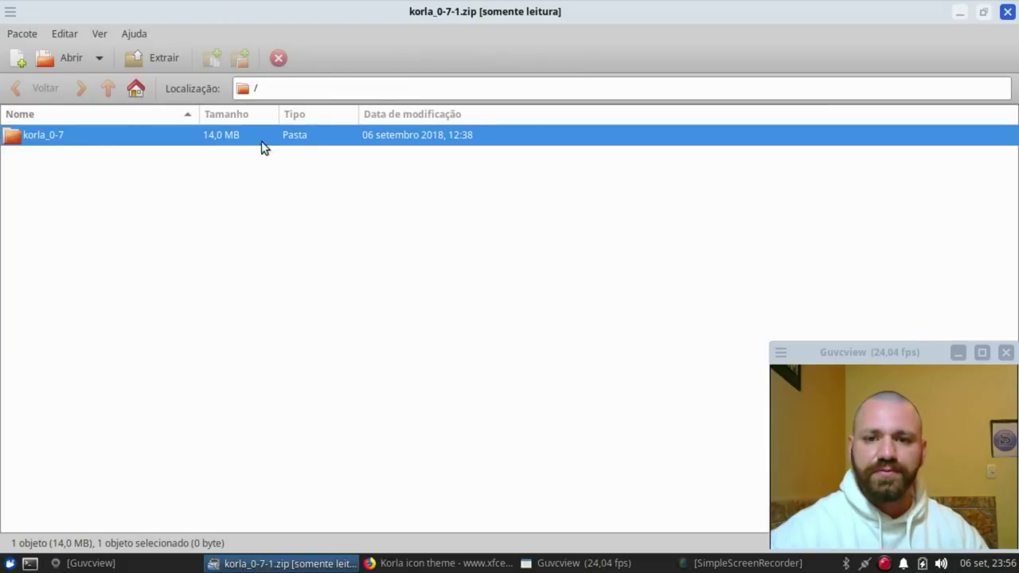
double_click(446, 13)
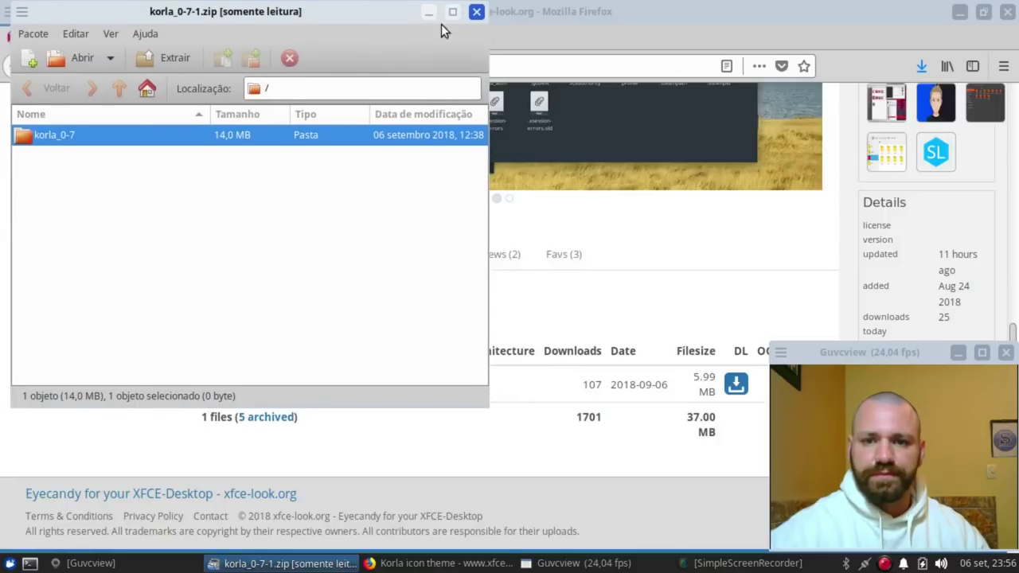
double_click(68, 139)
scroll(205, 203, down, 4)
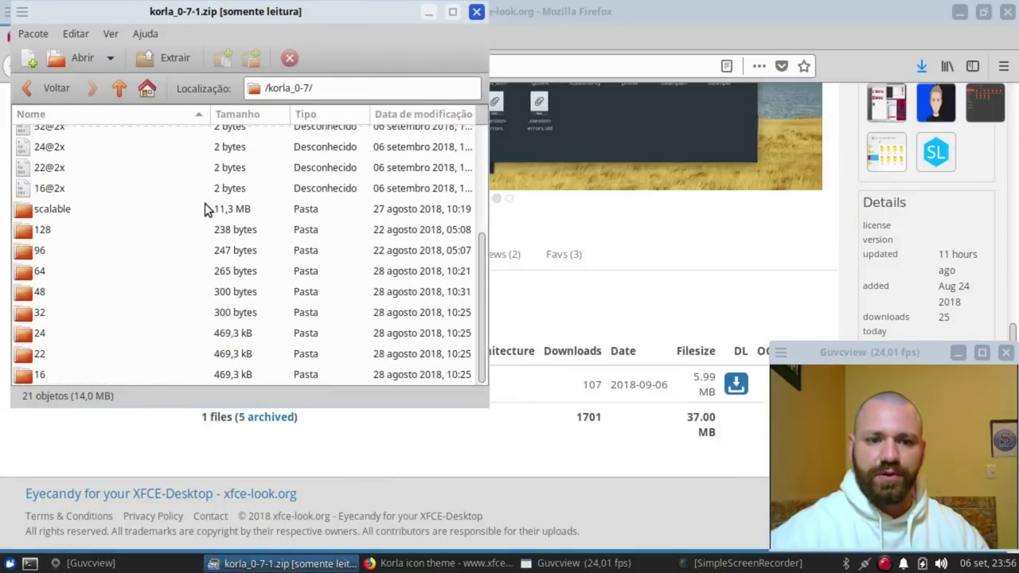
scroll(206, 204, up, 4)
click(24, 91)
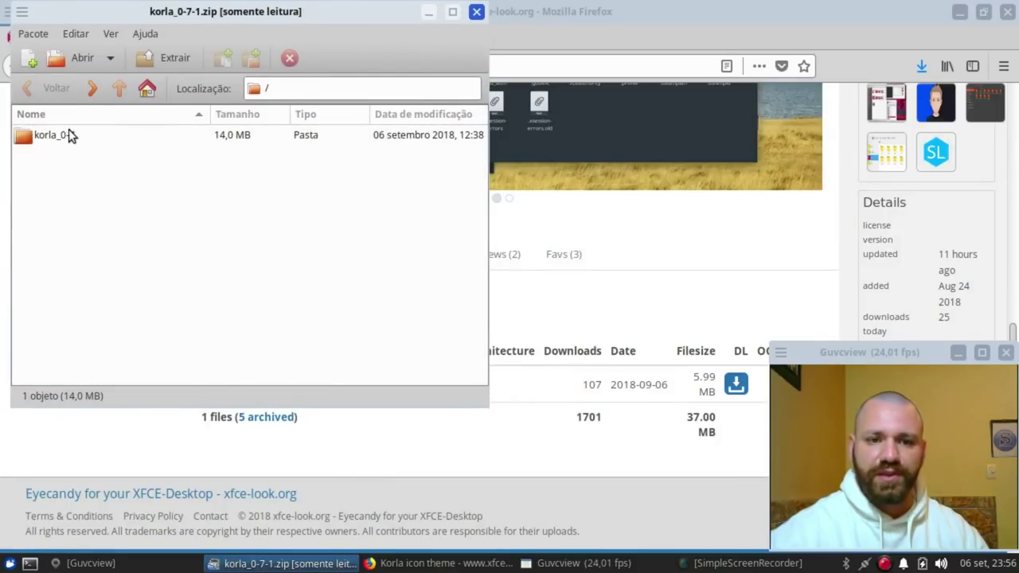
Step: Start extracting the korla_0-7 folder and choose the home .icons folder as the destination
click(74, 142)
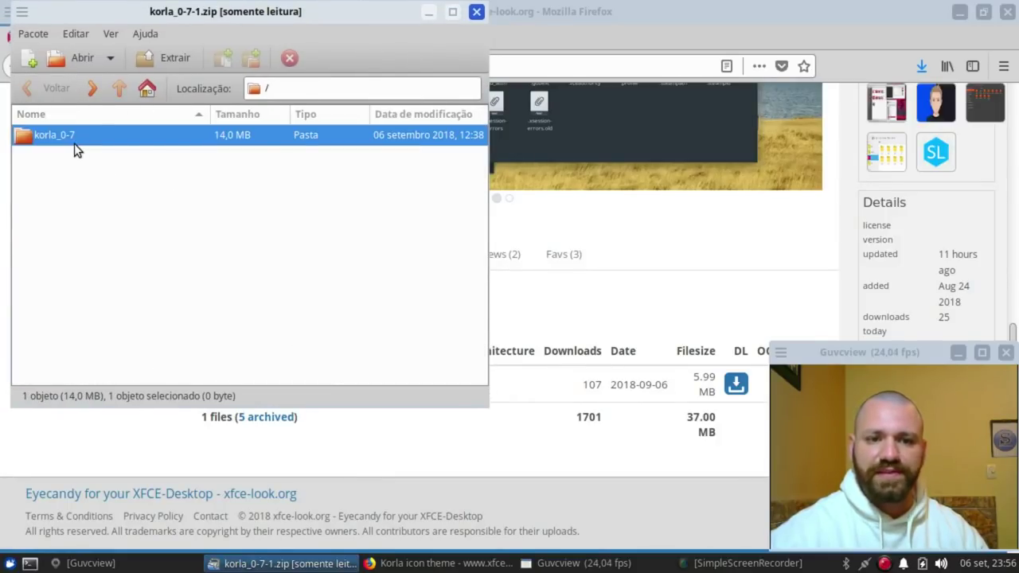
click(163, 61)
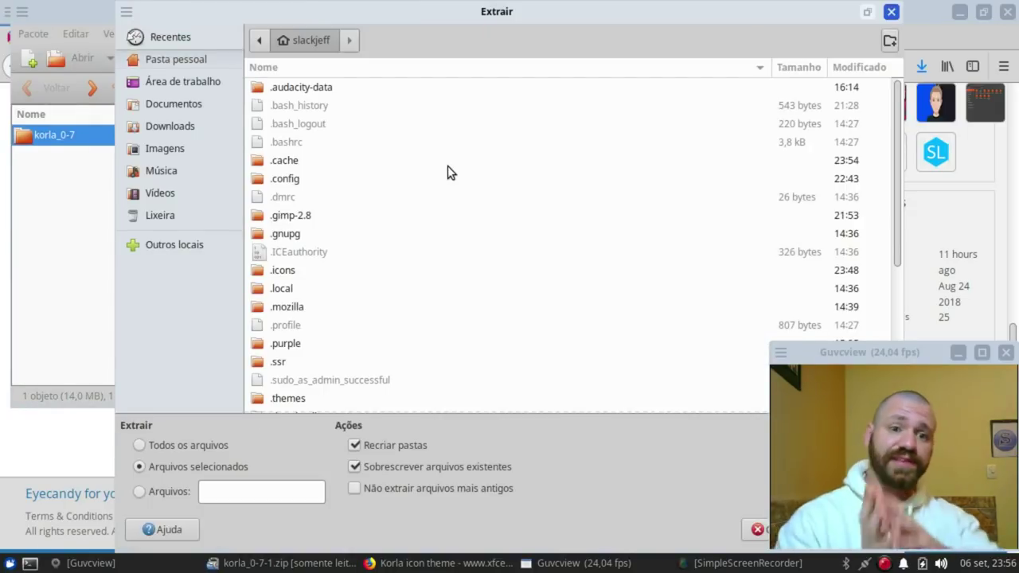
scroll(397, 185, down, 3)
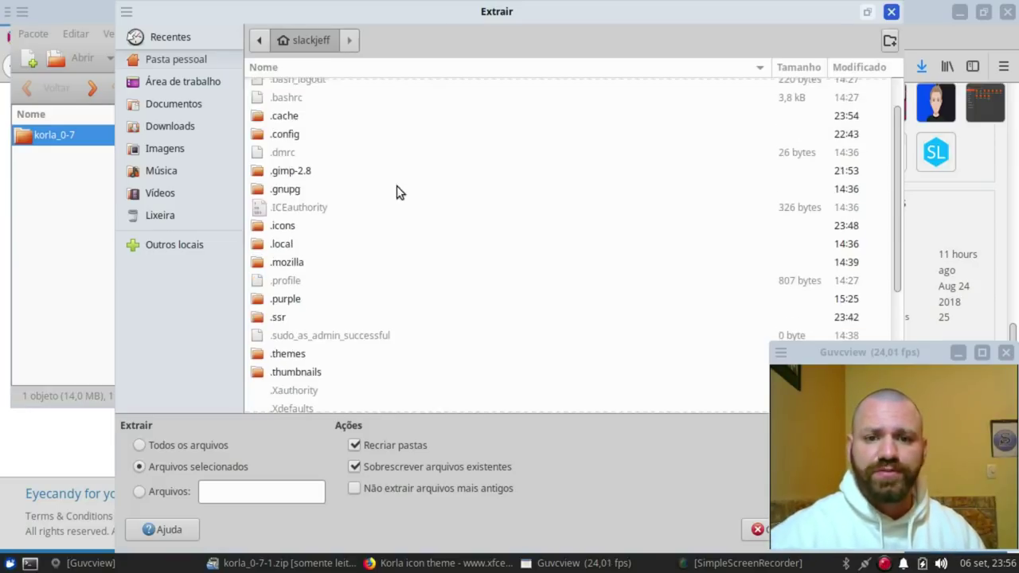
double_click(289, 138)
drag(499, 19, 400, 16)
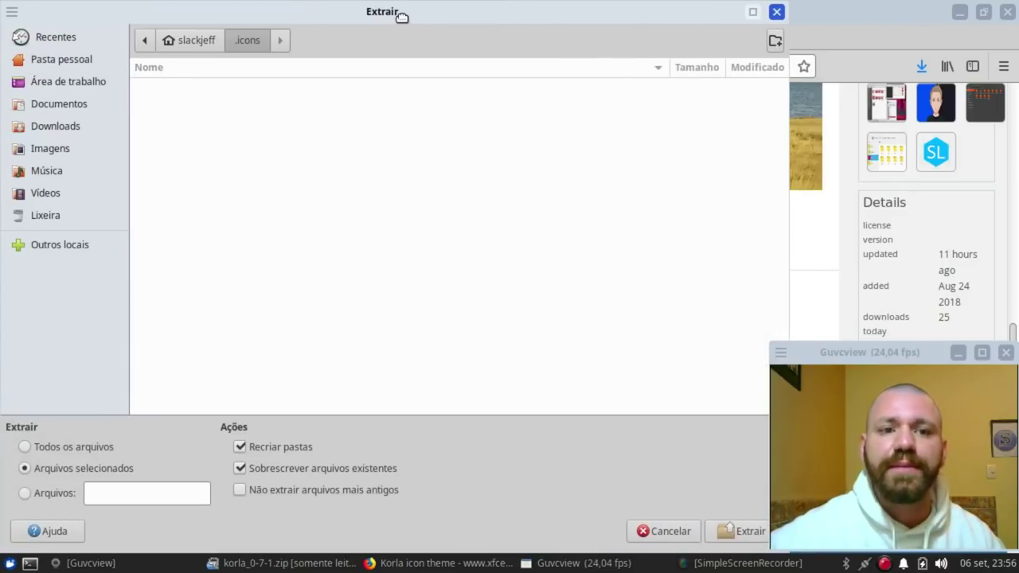